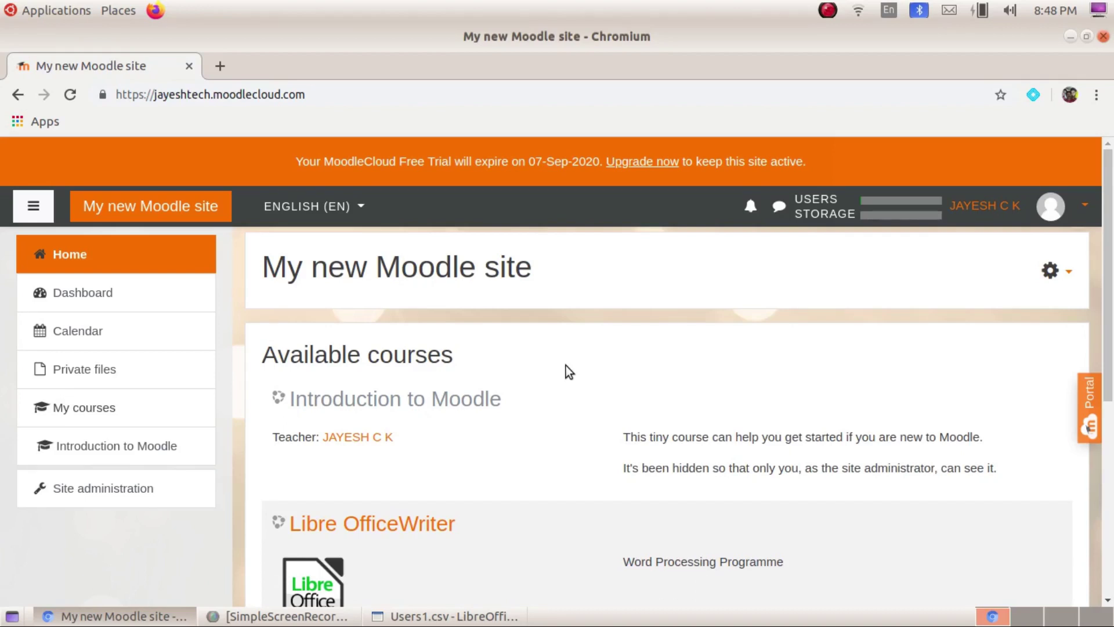
Step: Open the participants list of the INFORMATION TECHNOLOGY course
left_click(92, 269)
scroll(450, 545, "down", 3)
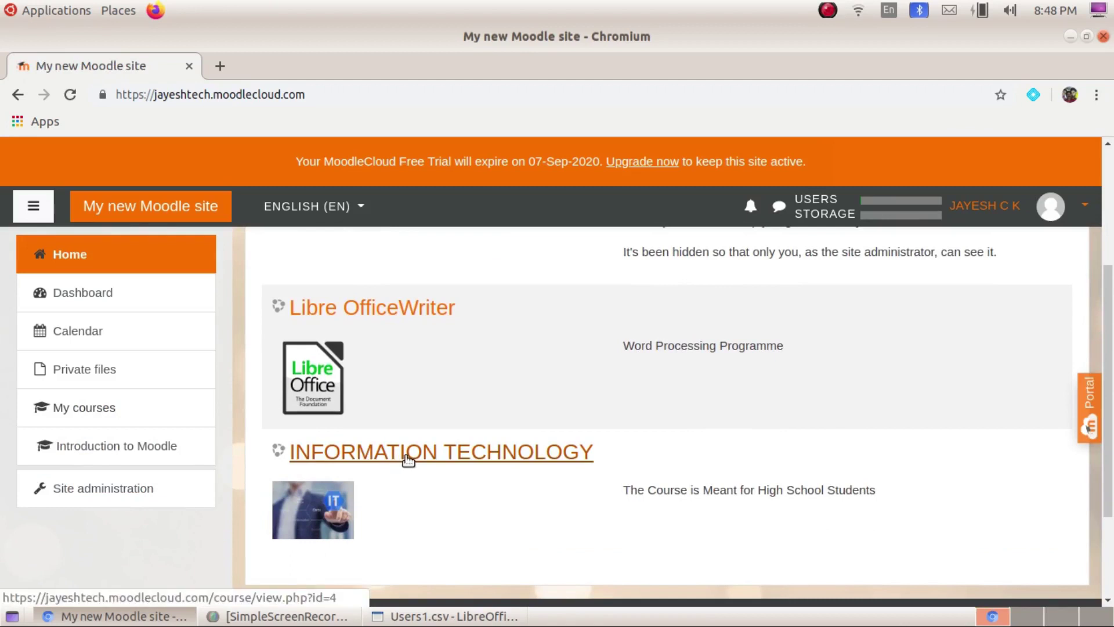
left_click(408, 458)
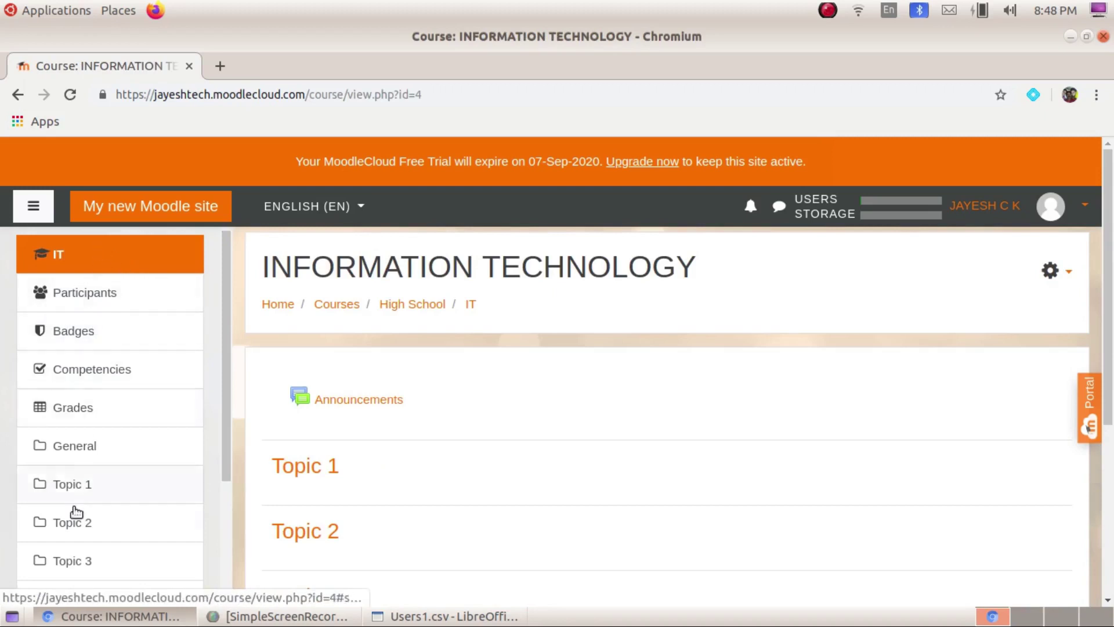
left_click(105, 297)
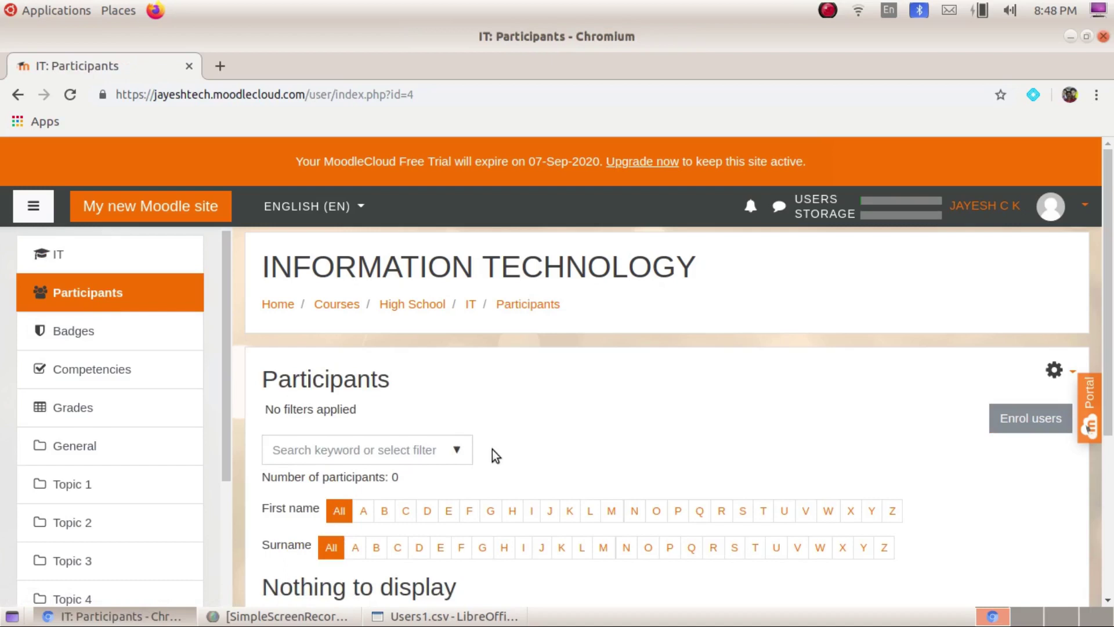
Step: Start enrolling users in the course, search for the student by name and select the matching account
scroll(493, 449, "down", 3)
scroll(492, 456, "up", 2)
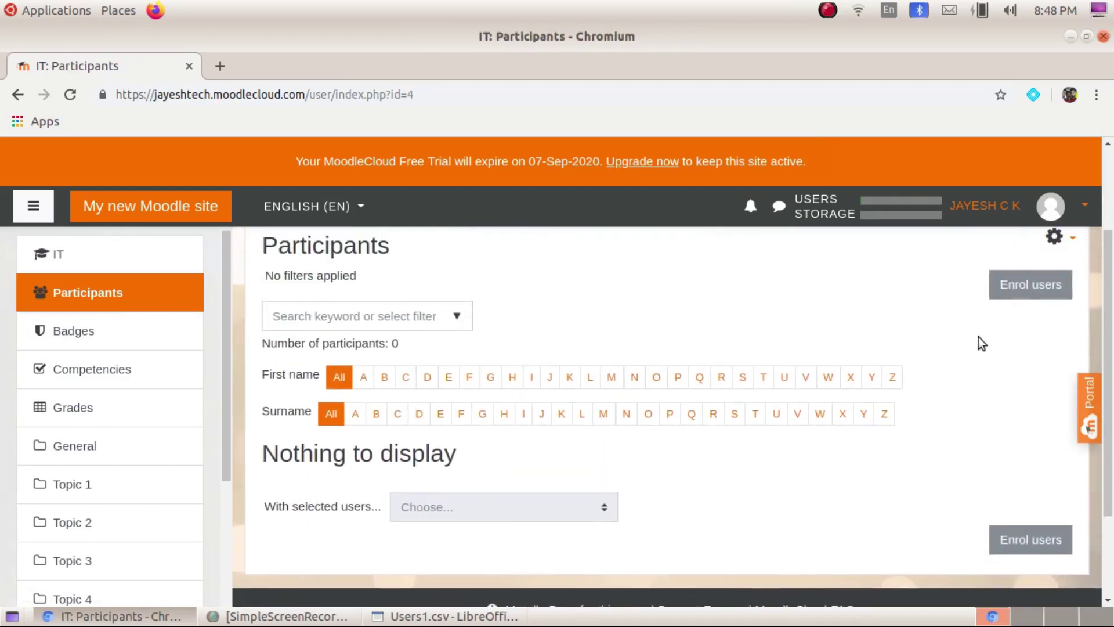
left_click(1021, 290)
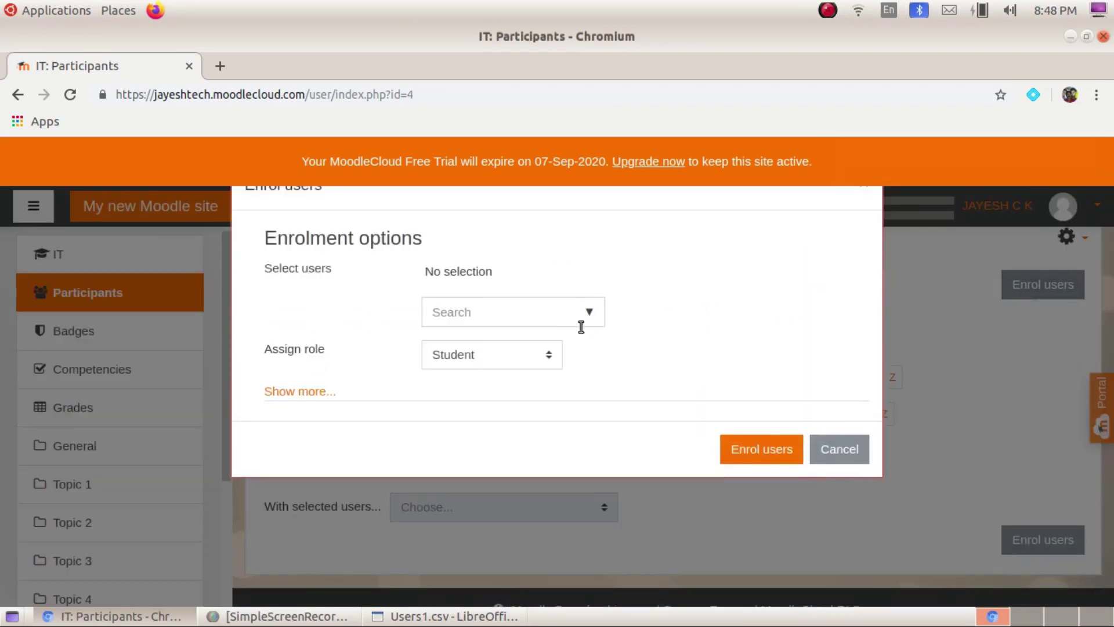
left_click(527, 309)
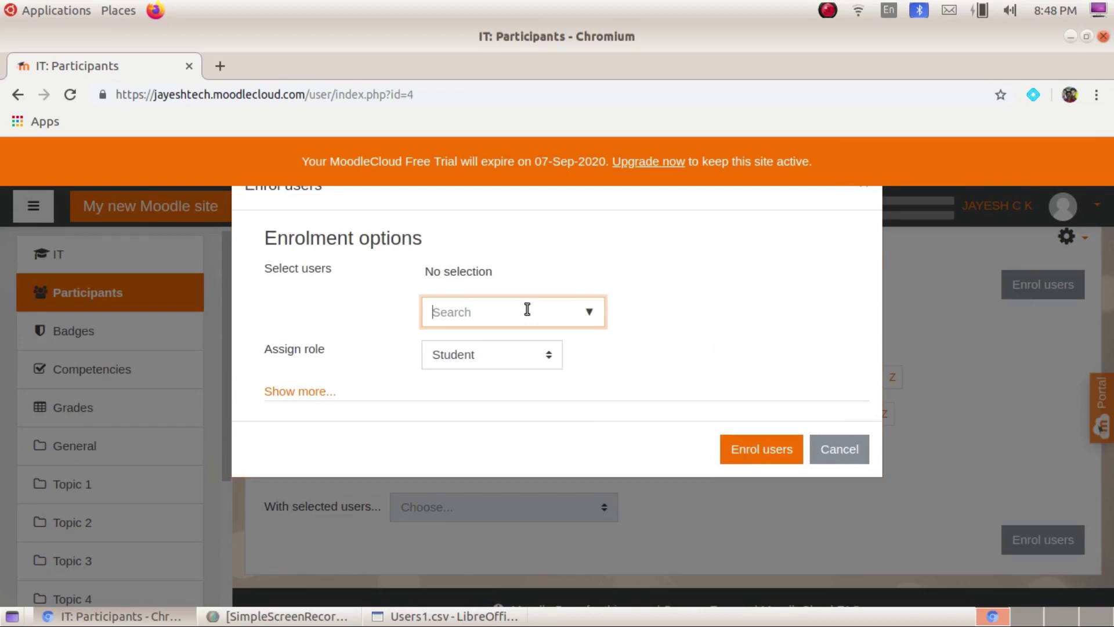
type("na")
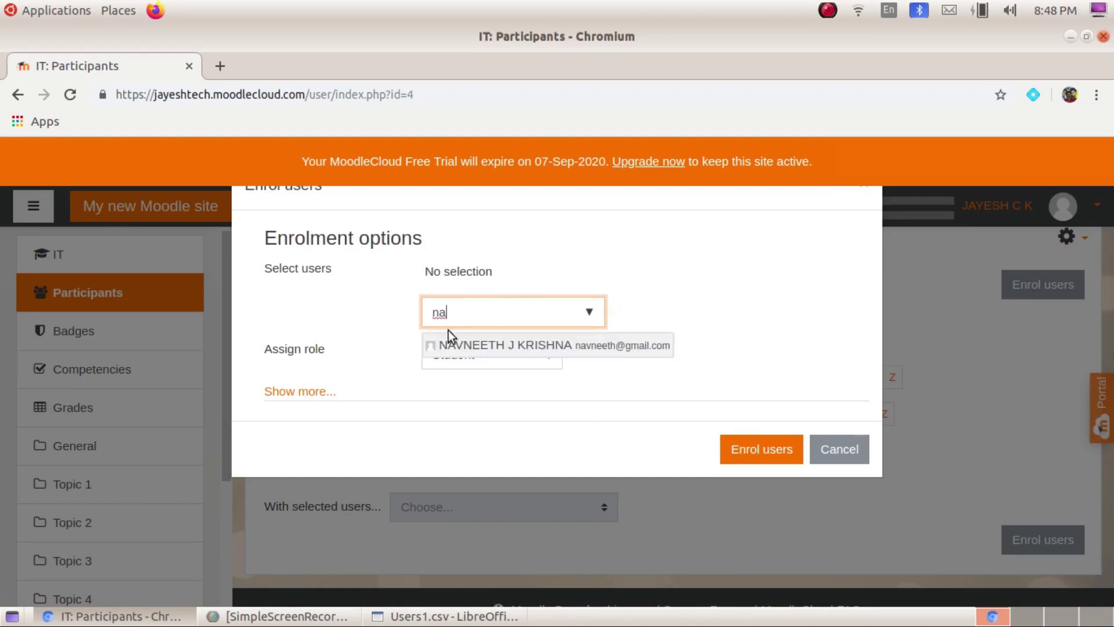
left_click(559, 347)
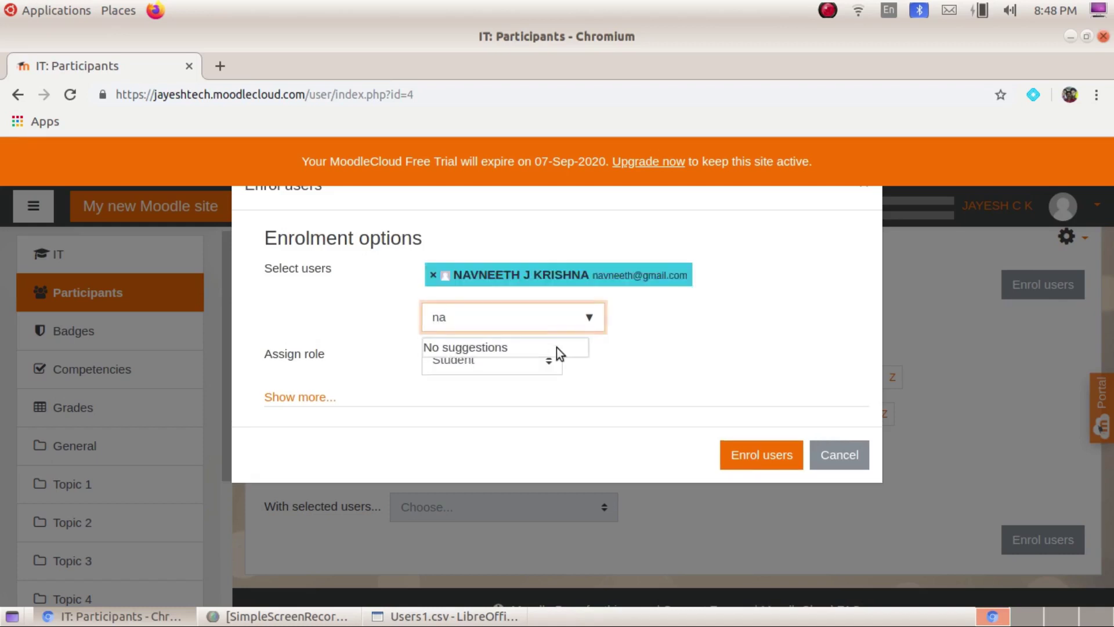
left_click(639, 347)
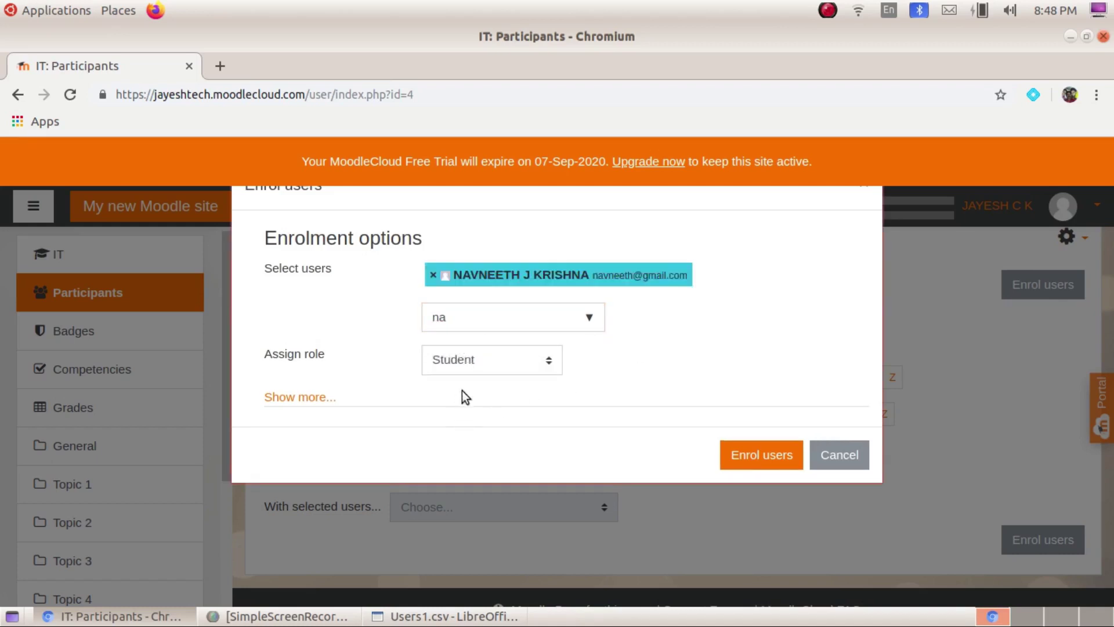
Step: Assign the Student role to the selected user and complete the enrolment
left_click(549, 364)
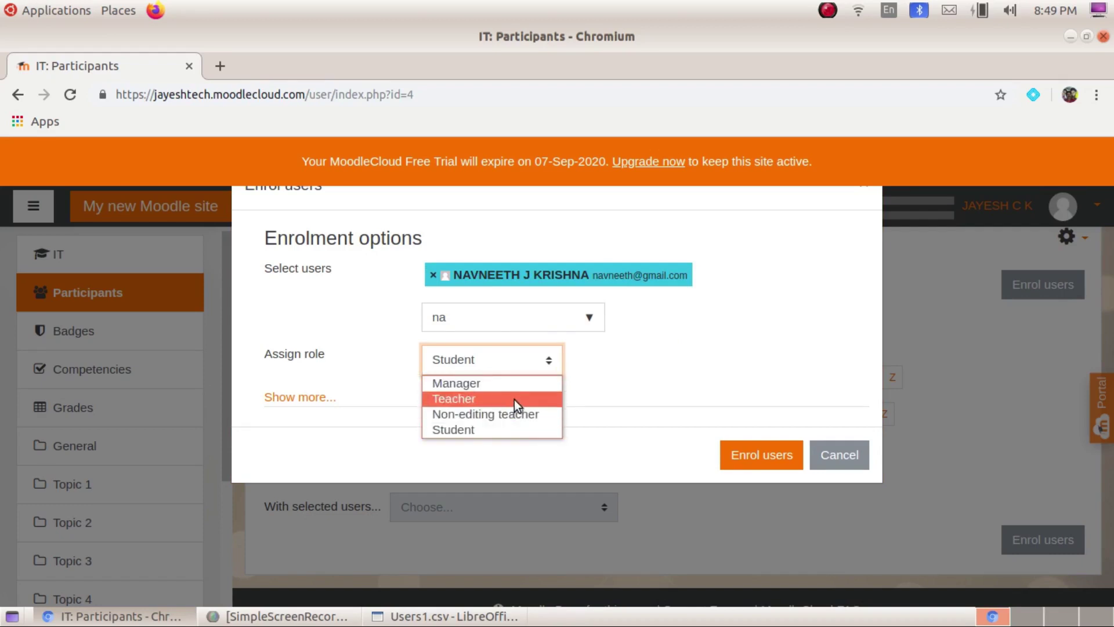
left_click(492, 430)
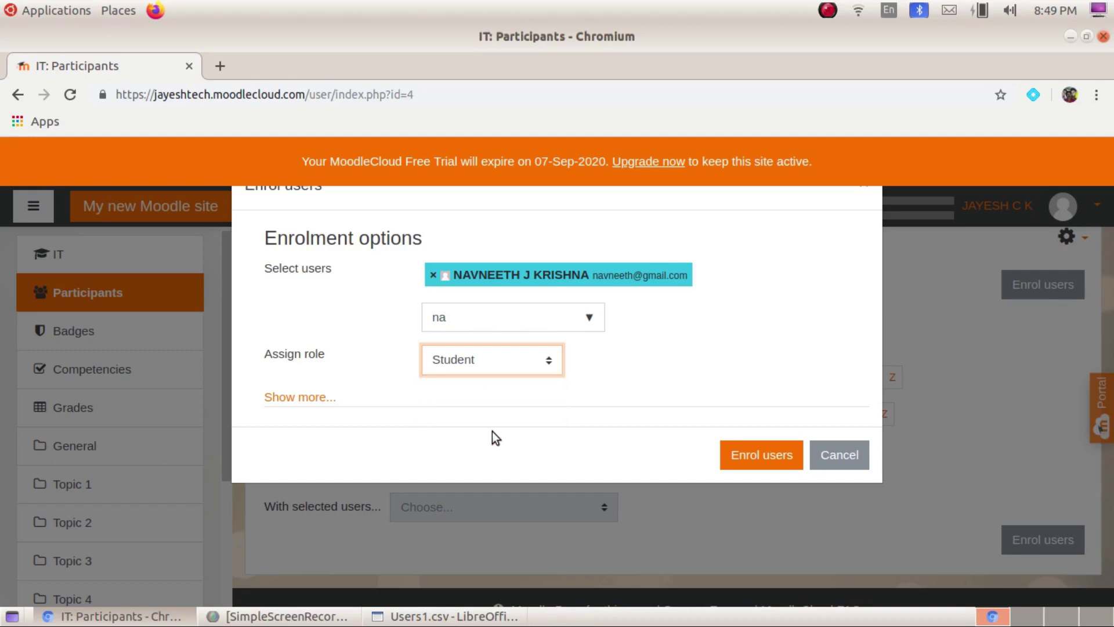
left_click(754, 456)
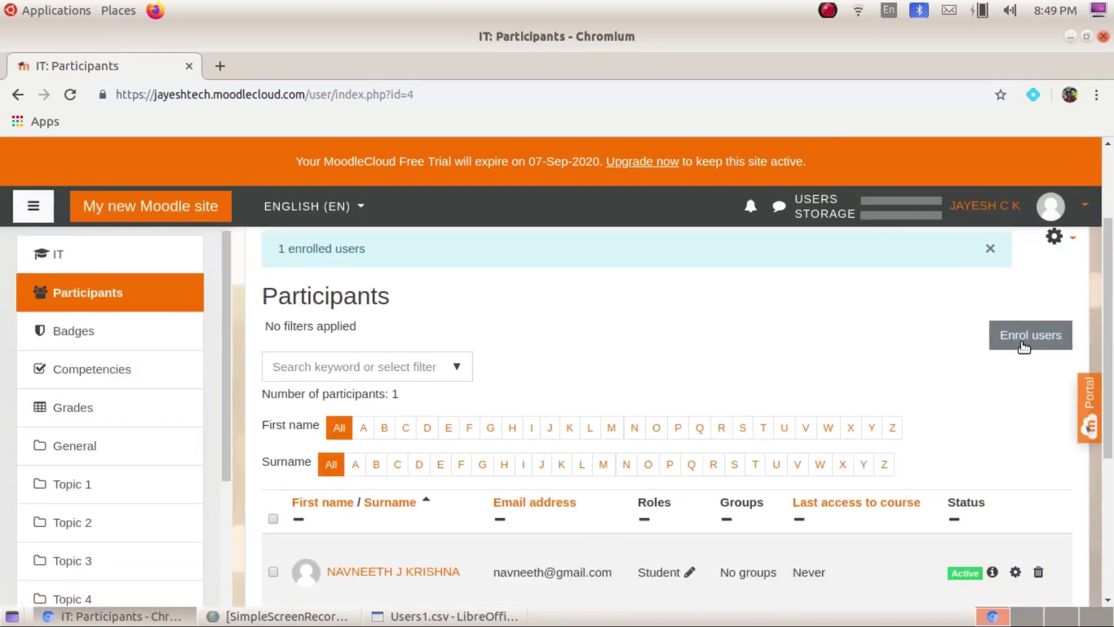
scroll(876, 383, "down", 2)
scroll(877, 383, "up", 1)
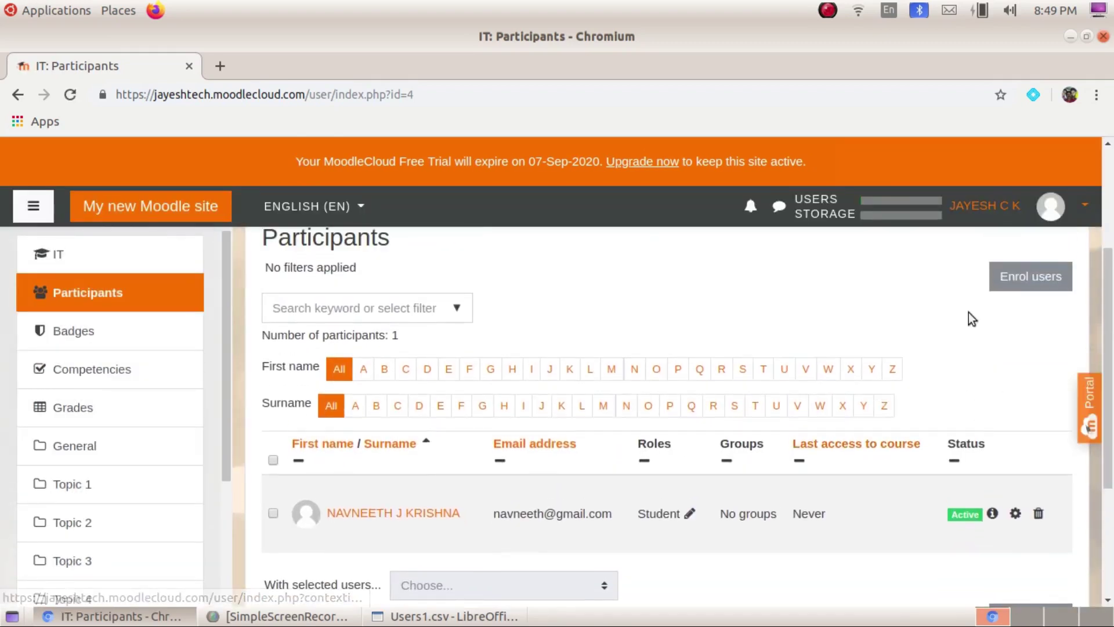
left_click(1018, 279)
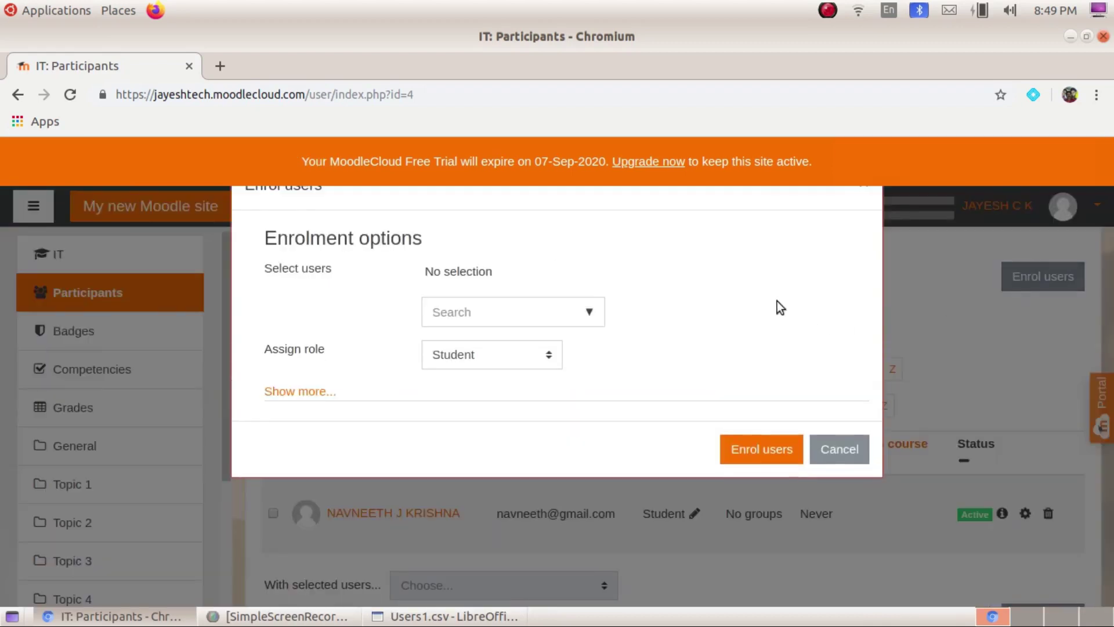
left_click(461, 317)
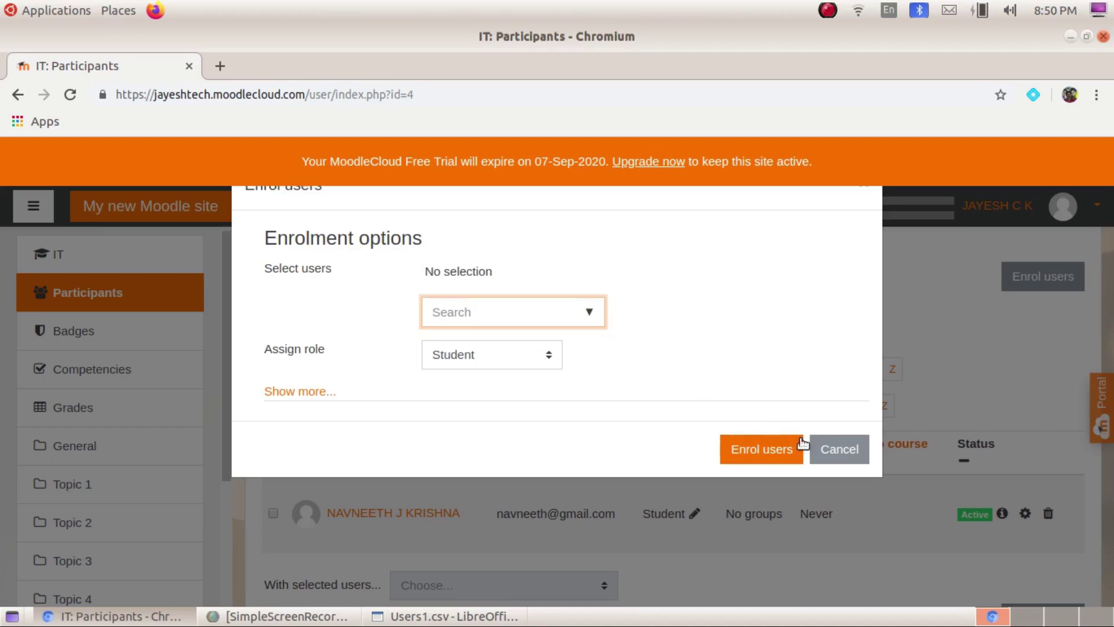
left_click(838, 451)
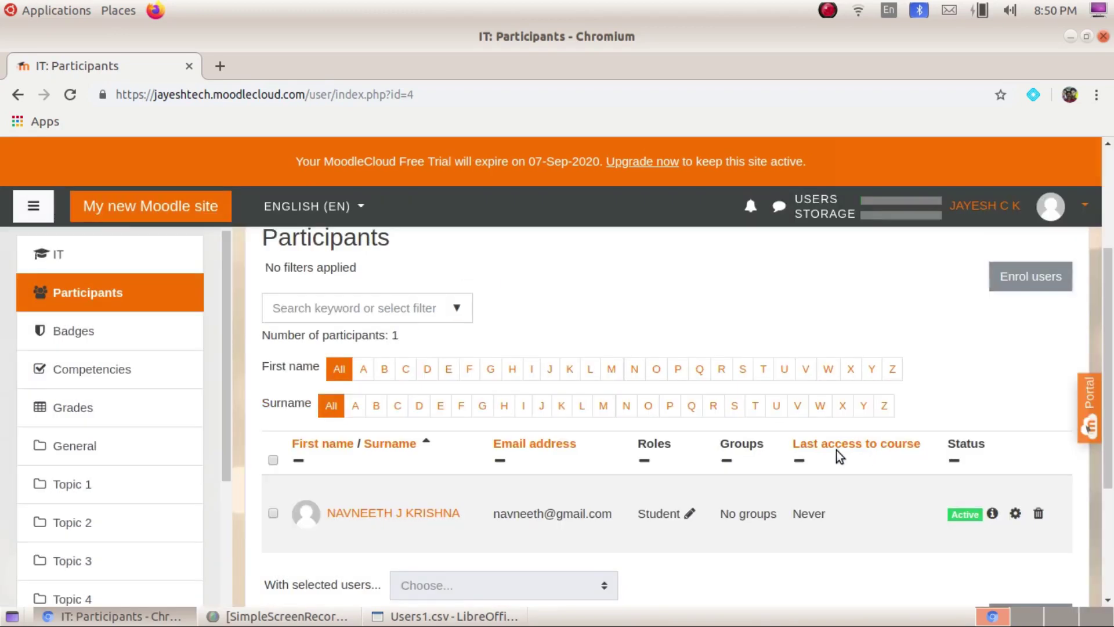
Step: Return to the site home and open the Cohorts page among the user account settings in Site administration
scroll(115, 514, "down", 5)
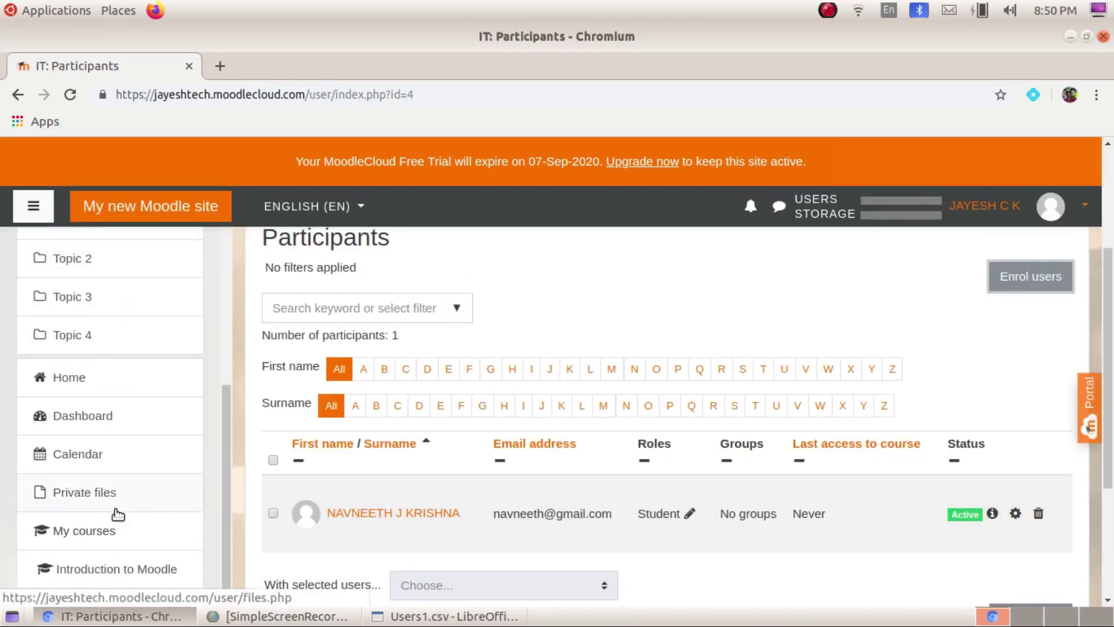
left_click(86, 373)
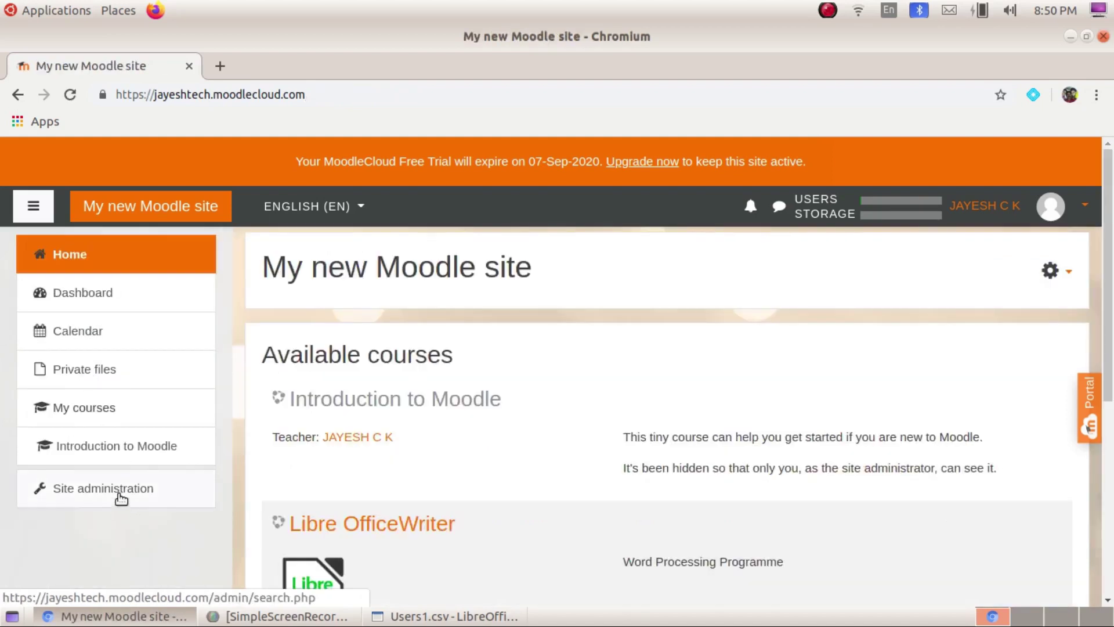
left_click(124, 492)
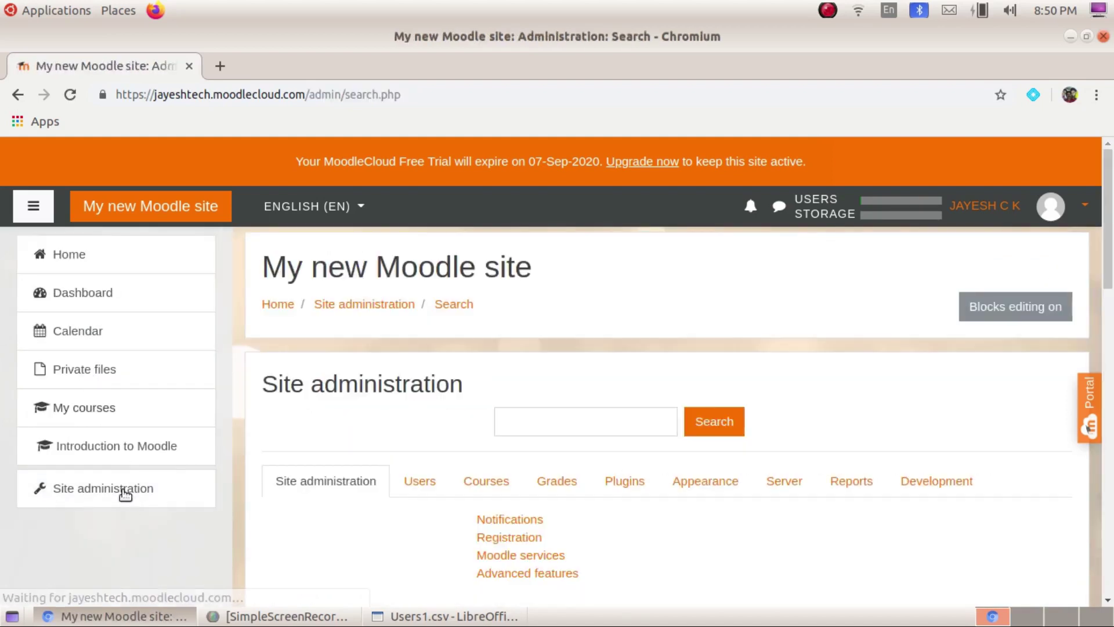
left_click(492, 486)
left_click(425, 481)
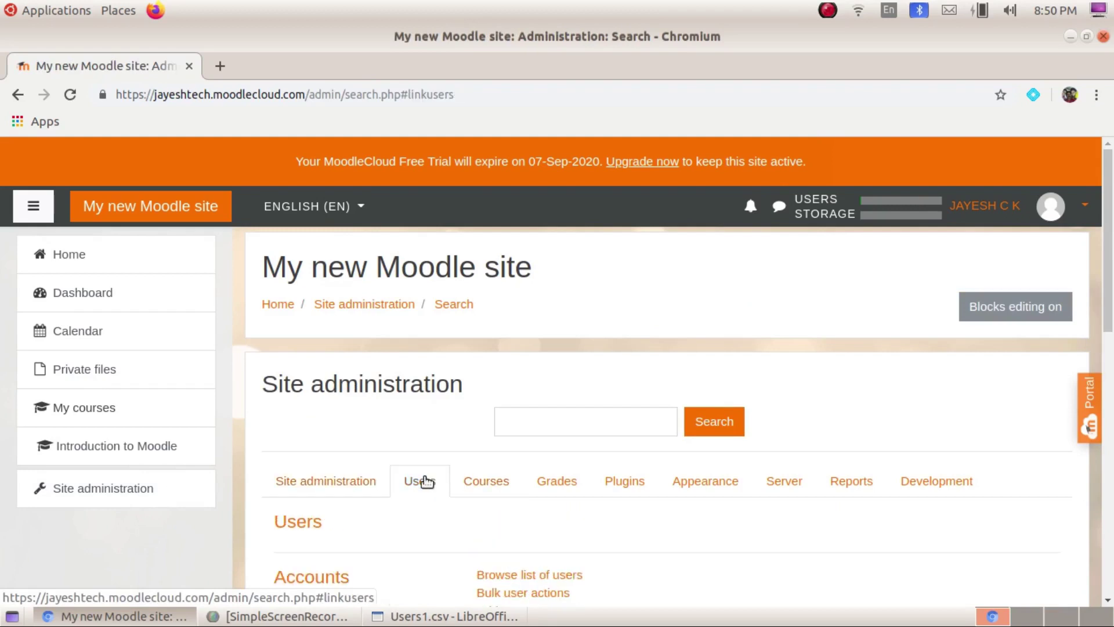
scroll(611, 537, "down", 3)
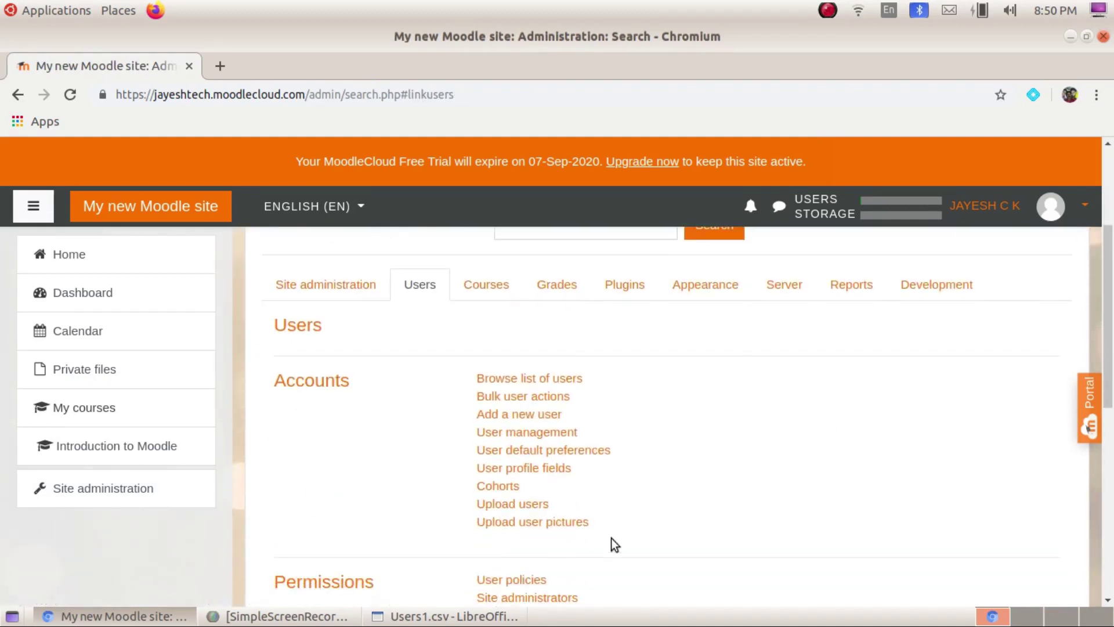
left_click(513, 486)
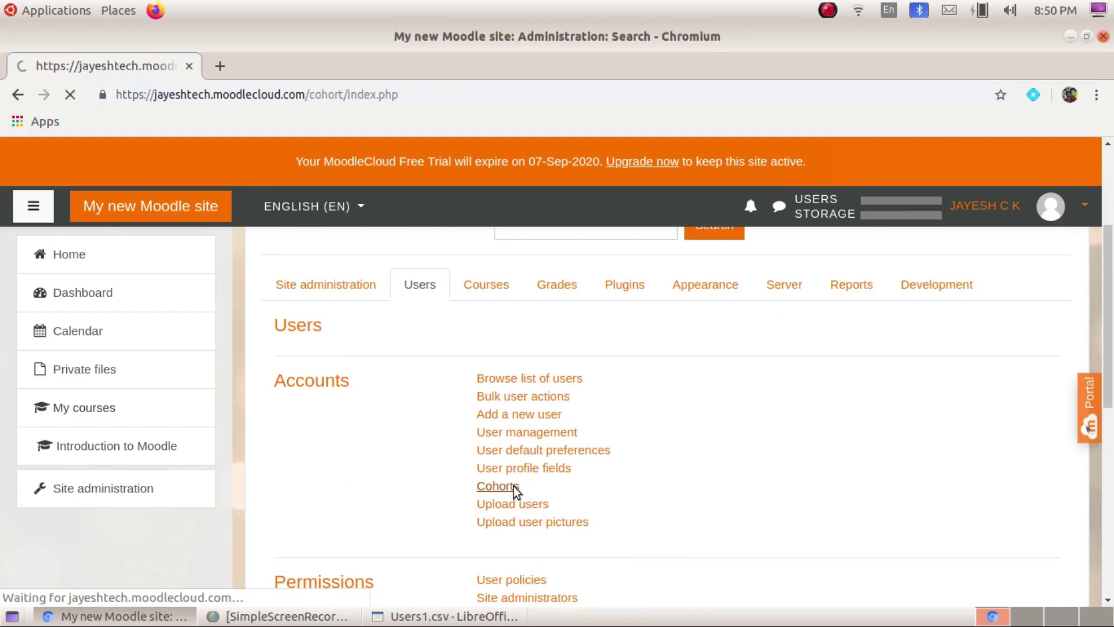
Step: Create a visible cohort named std10 in the System context, leaving its ID and description empty
scroll(597, 474, "down", 1)
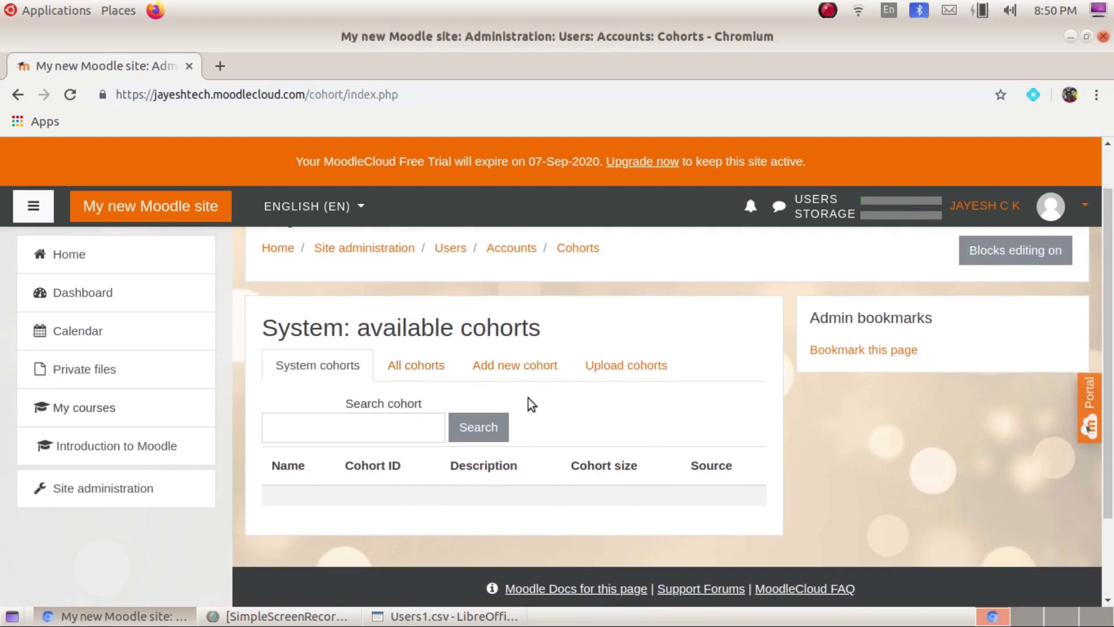
left_click(540, 370)
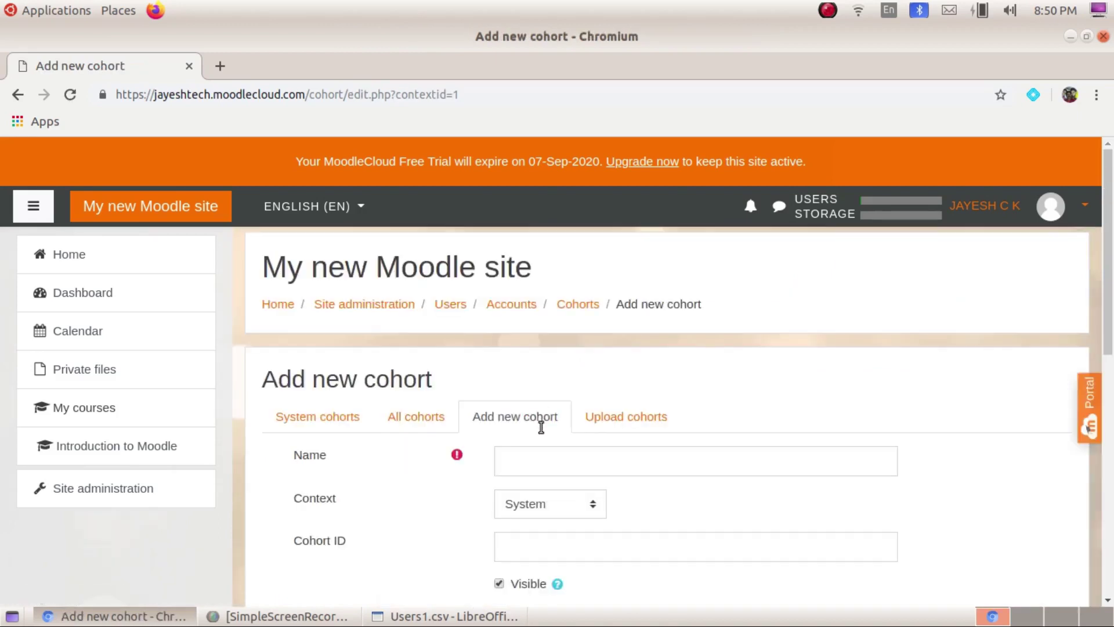
left_click(523, 462)
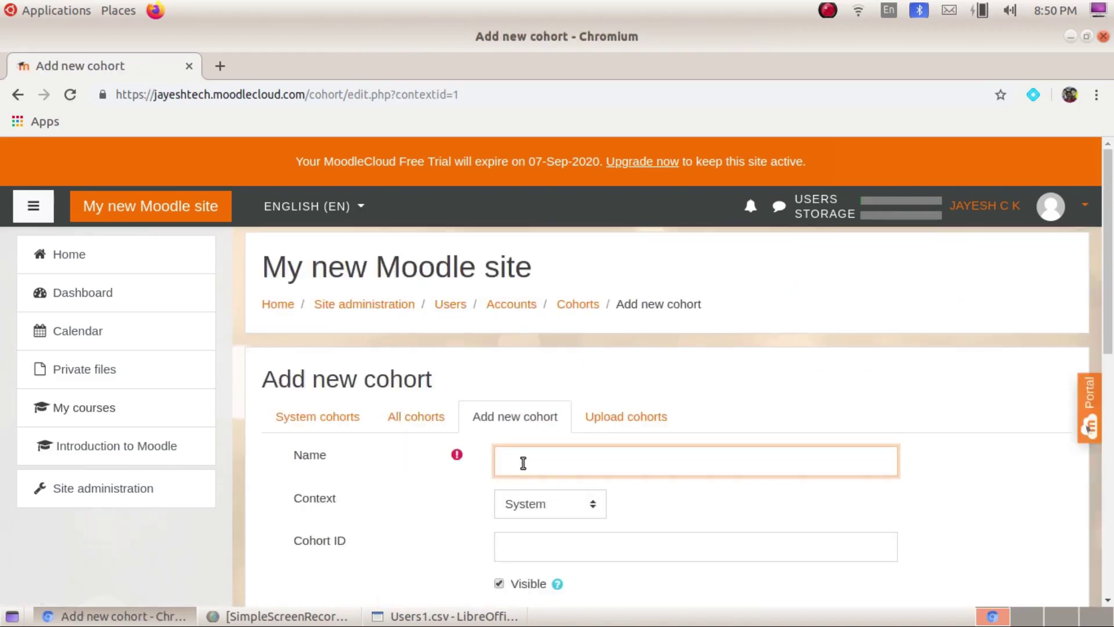
type("std10")
scroll(649, 489, "down", 3)
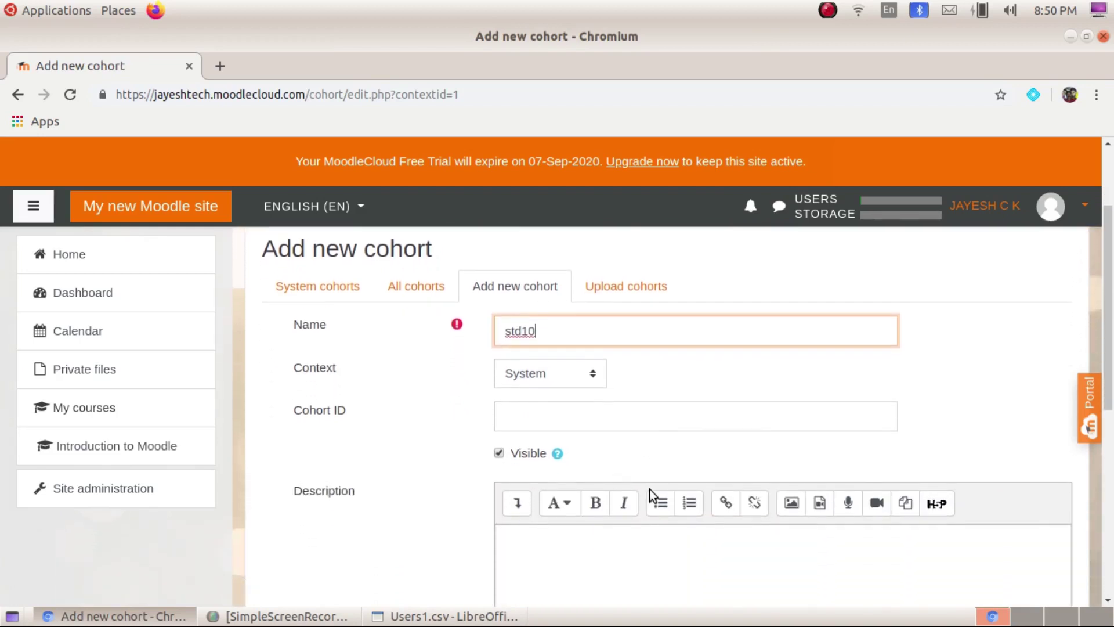
scroll(651, 489, "down", 3)
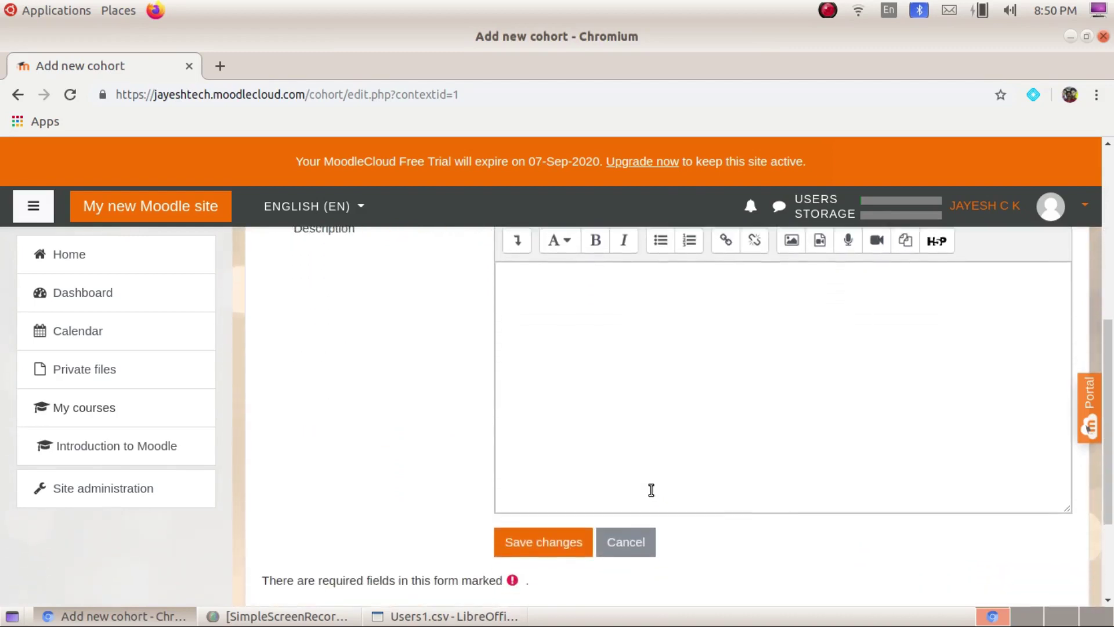
scroll(651, 489, "up", 3)
scroll(651, 489, "up", 1)
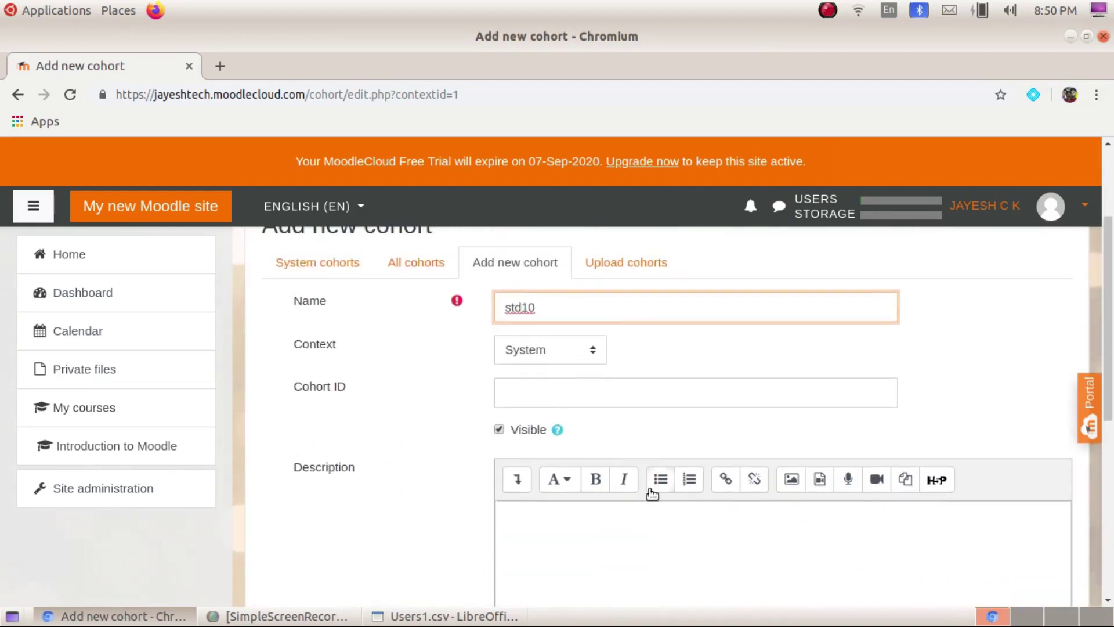
scroll(652, 511, "down", 4)
scroll(653, 533, "up", 2)
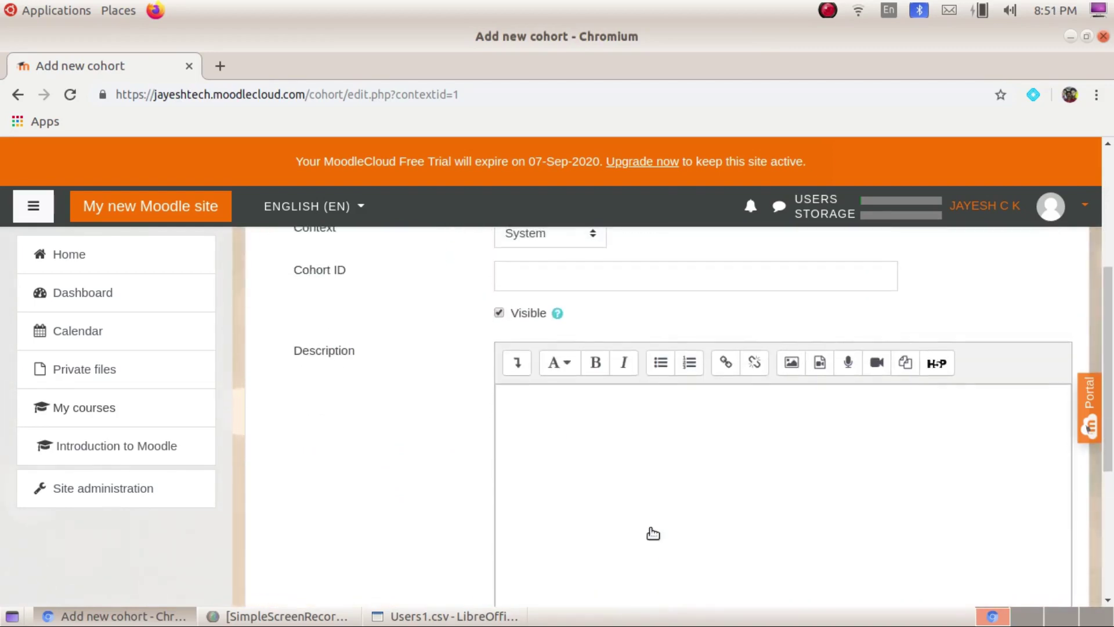
scroll(652, 529, "down", 2)
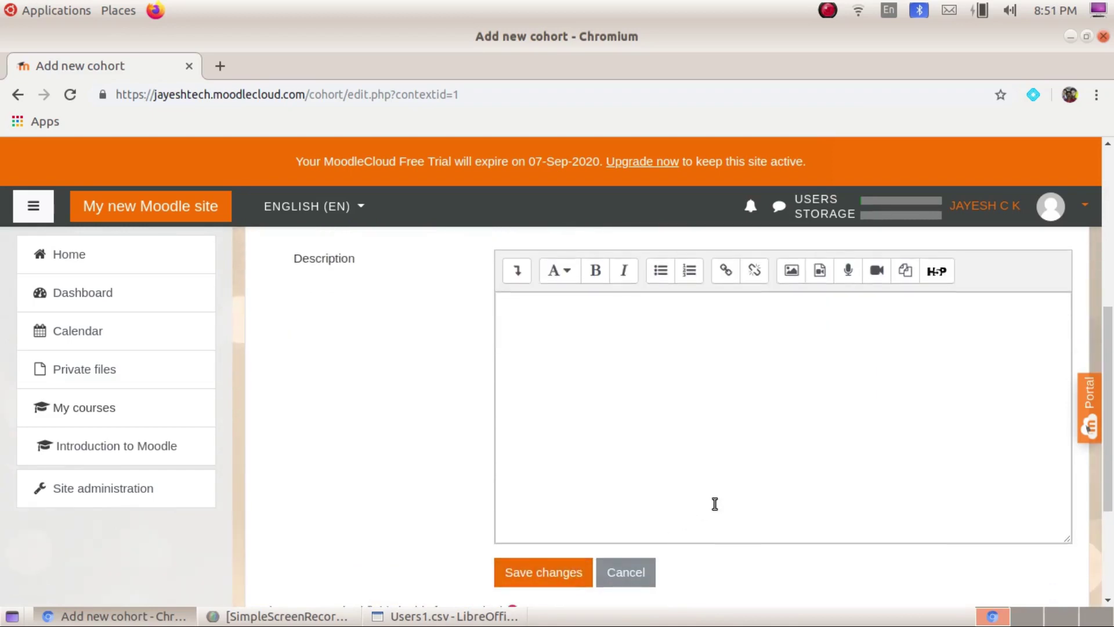
scroll(715, 504, "down", 3)
left_click(561, 418)
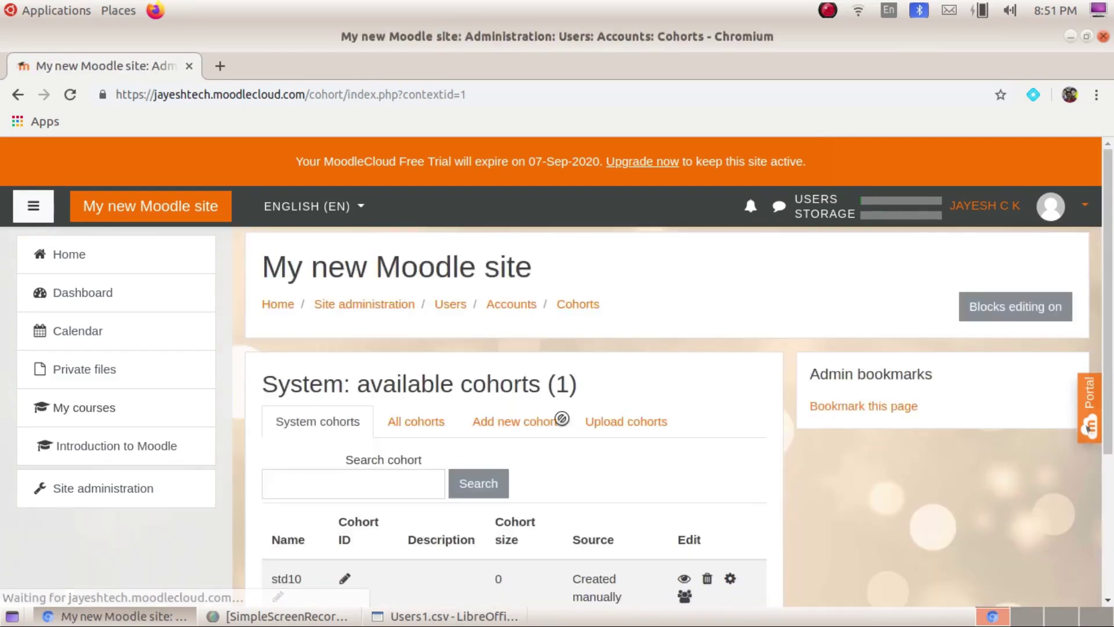
Step: Open the member assignment page of the std10 cohort from the system cohorts list
scroll(671, 489, "down", 3)
scroll(671, 489, "up", 2)
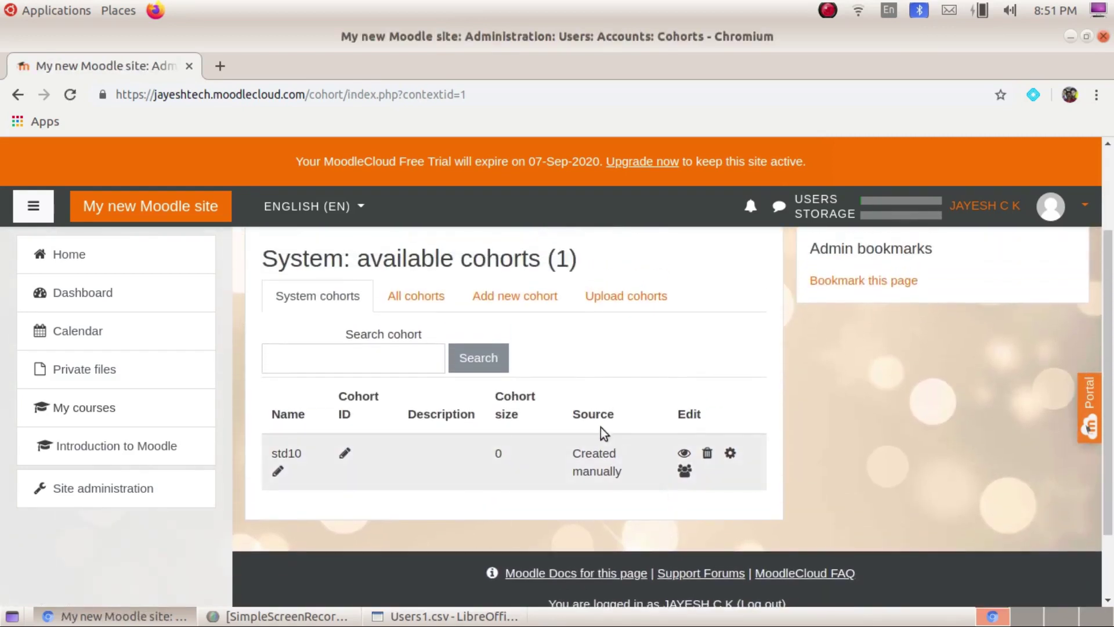
scroll(616, 384, "up", 2)
scroll(617, 384, "down", 1)
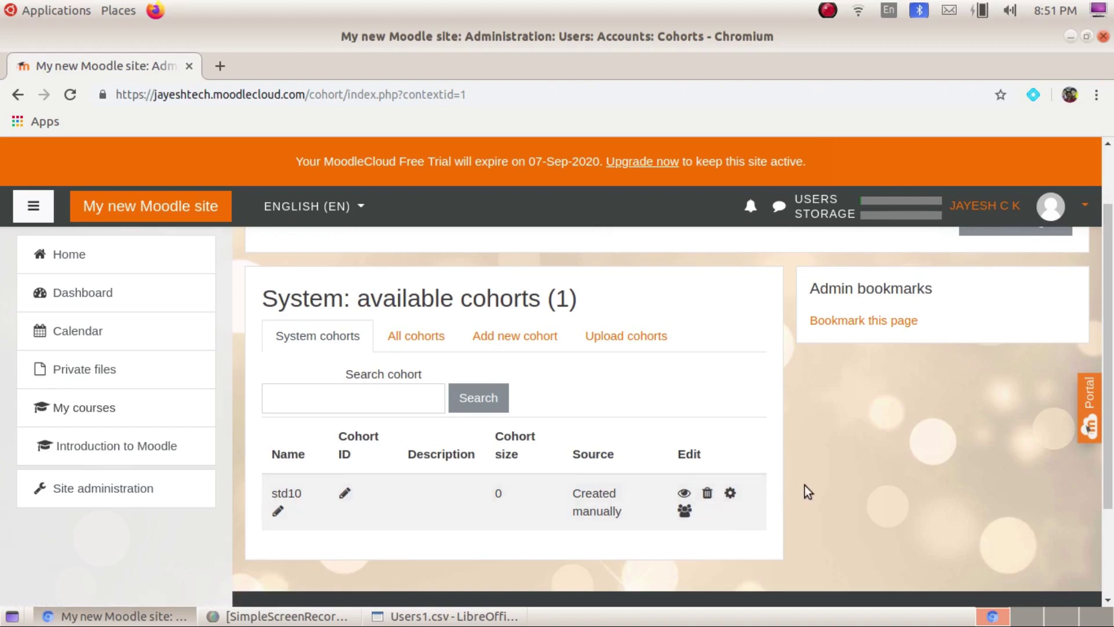
key("alt+Left")
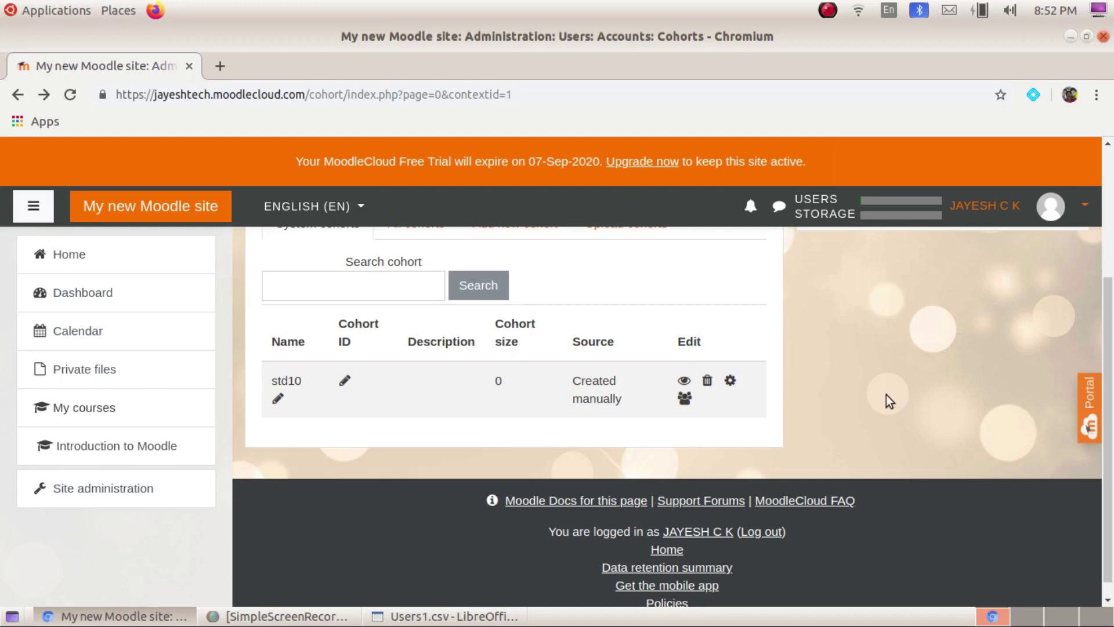
left_click(684, 403)
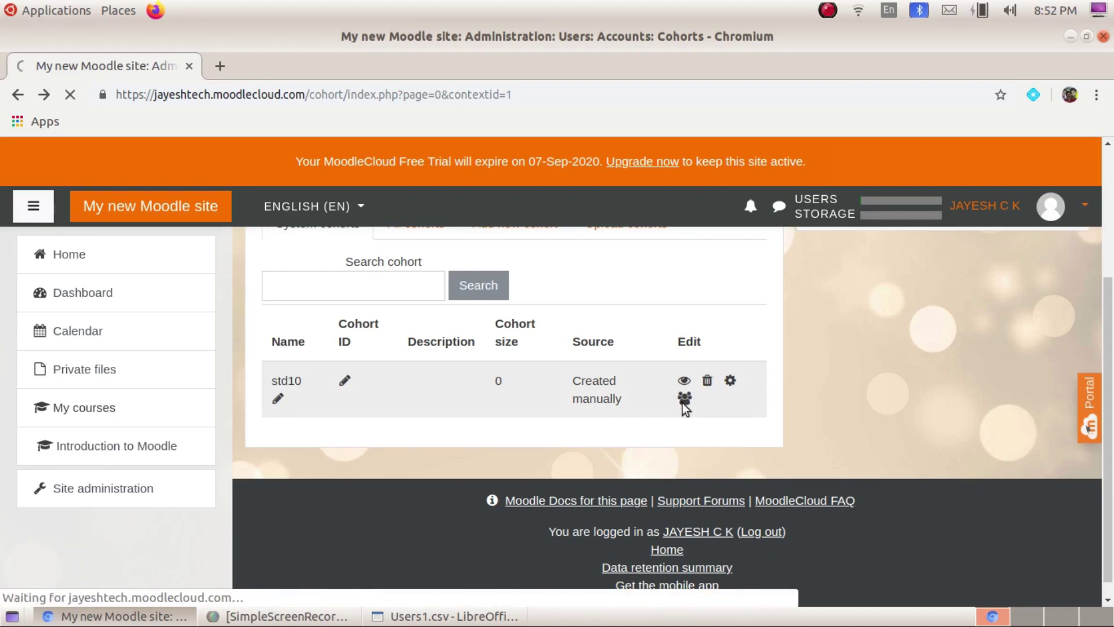
Step: Add all the potential users to the std10 cohort at once
scroll(729, 526, "down", 3)
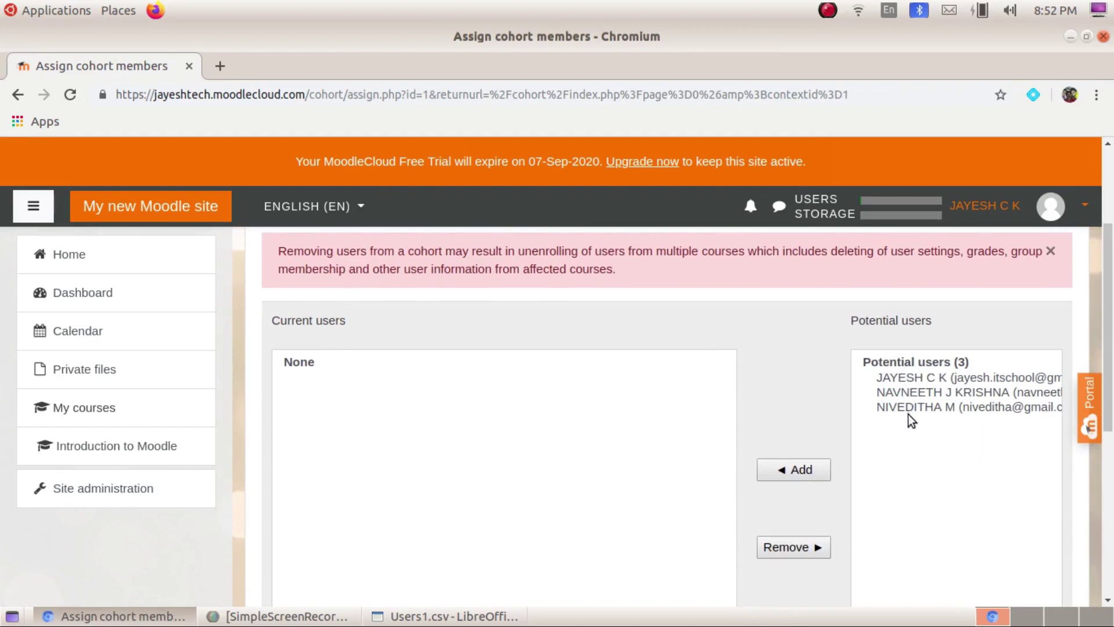
scroll(926, 506, "down", 1)
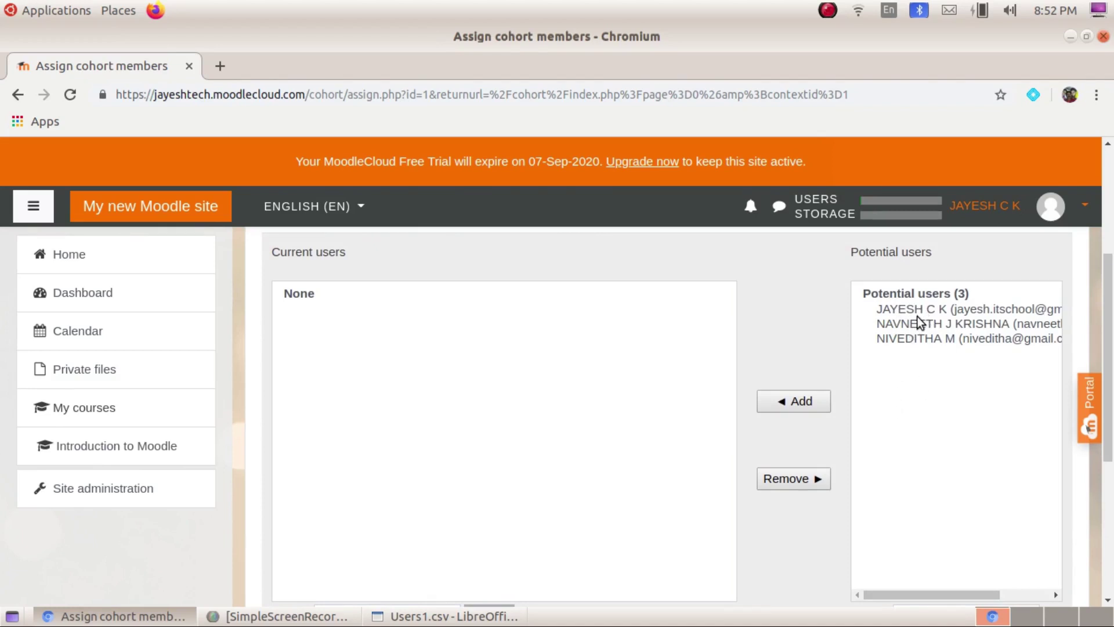
left_click(917, 319)
left_click(925, 312)
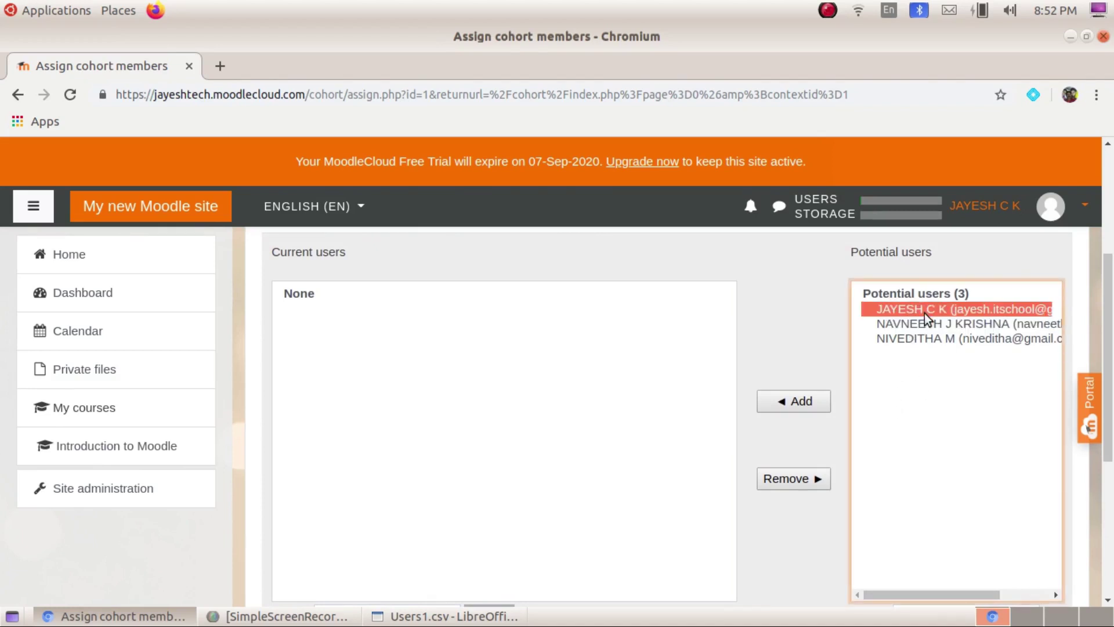
key("ctrl+a")
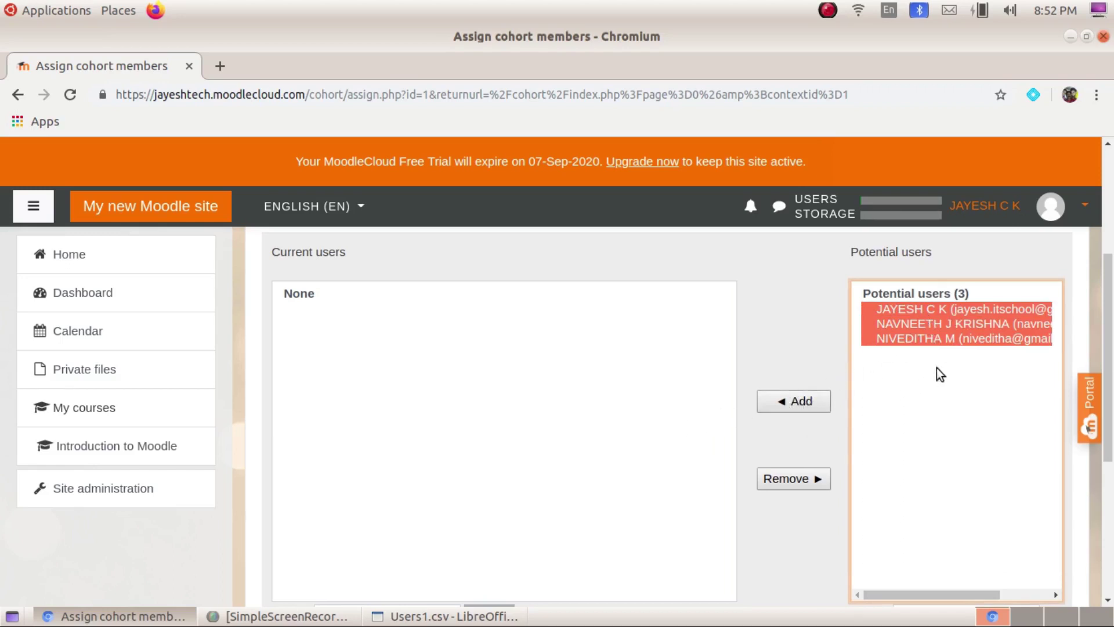
left_click(812, 402)
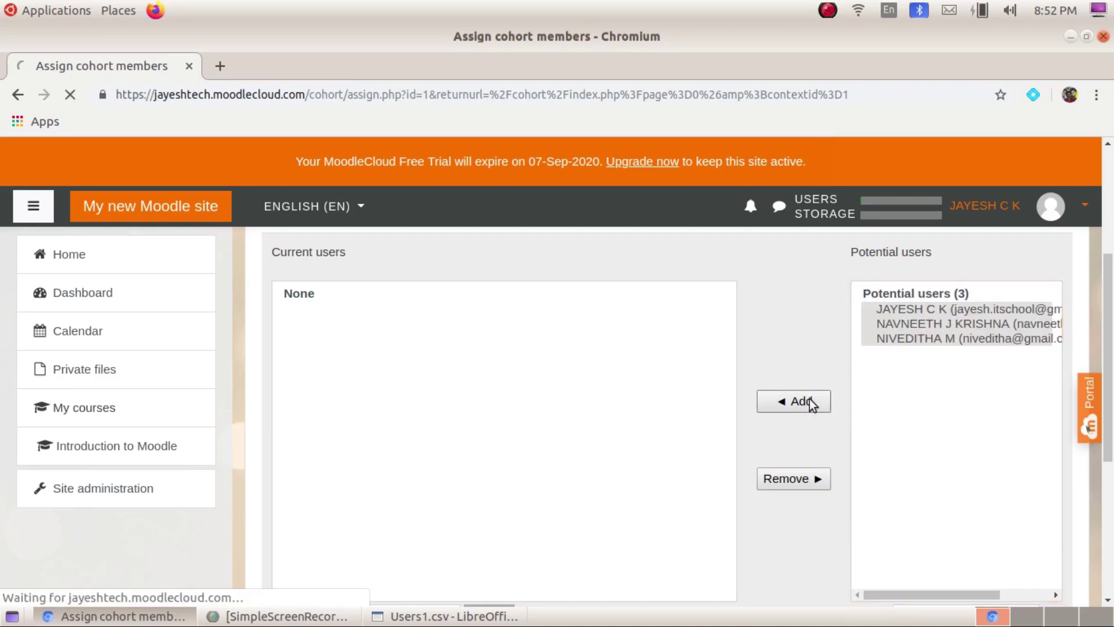
Step: Remove the logged-in administrator's own account from the current users of the std10 cohort
scroll(684, 478, "down", 3)
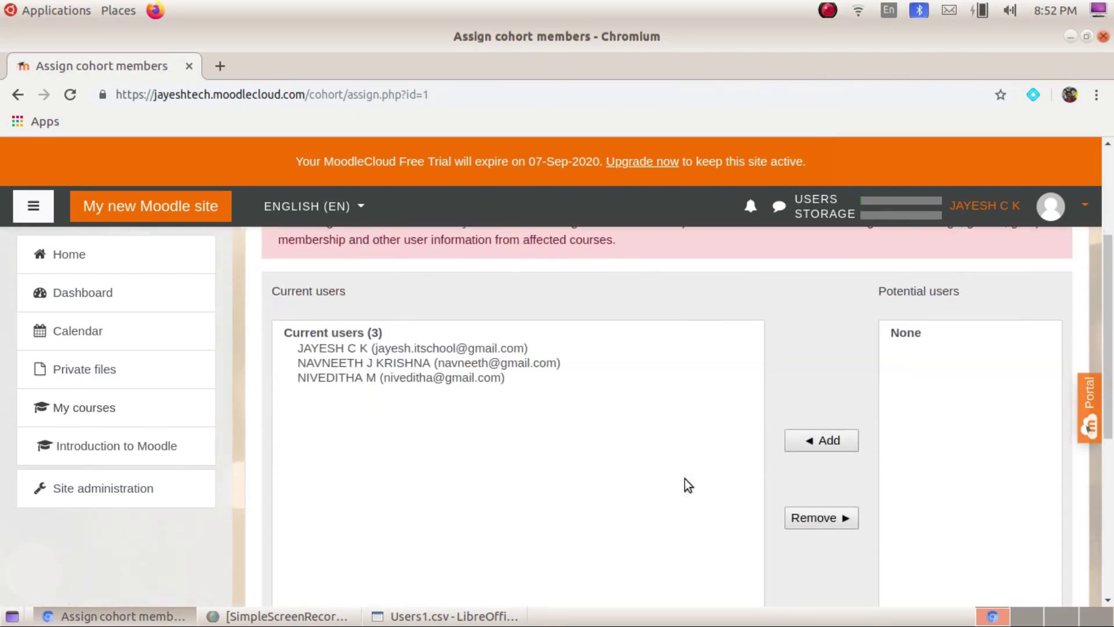
left_click(463, 348)
scroll(463, 348, "down", 1)
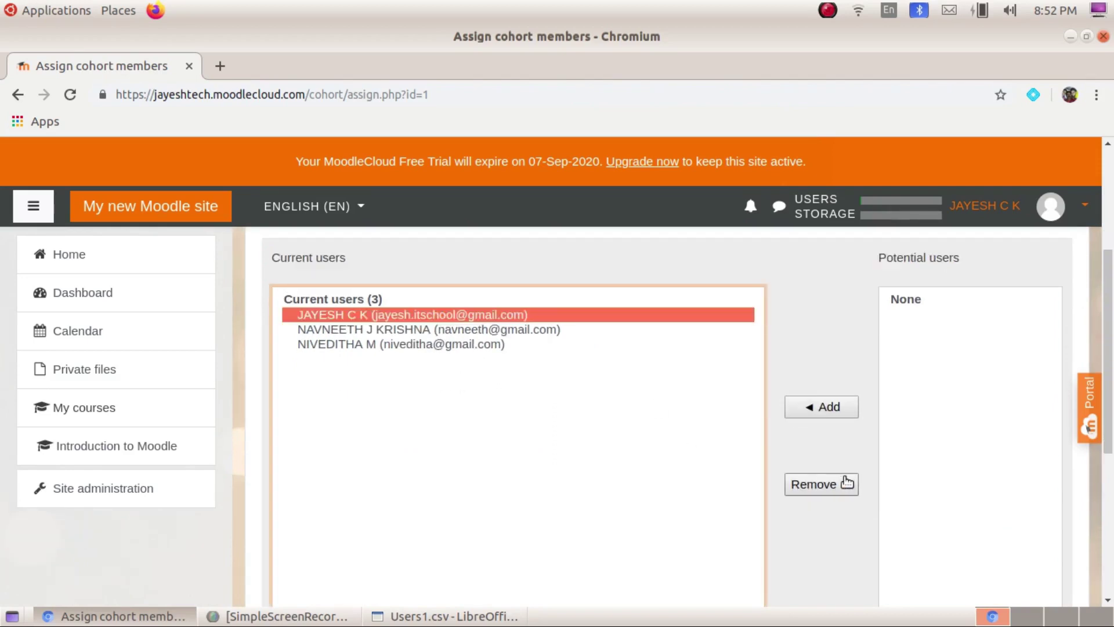
left_click(829, 486)
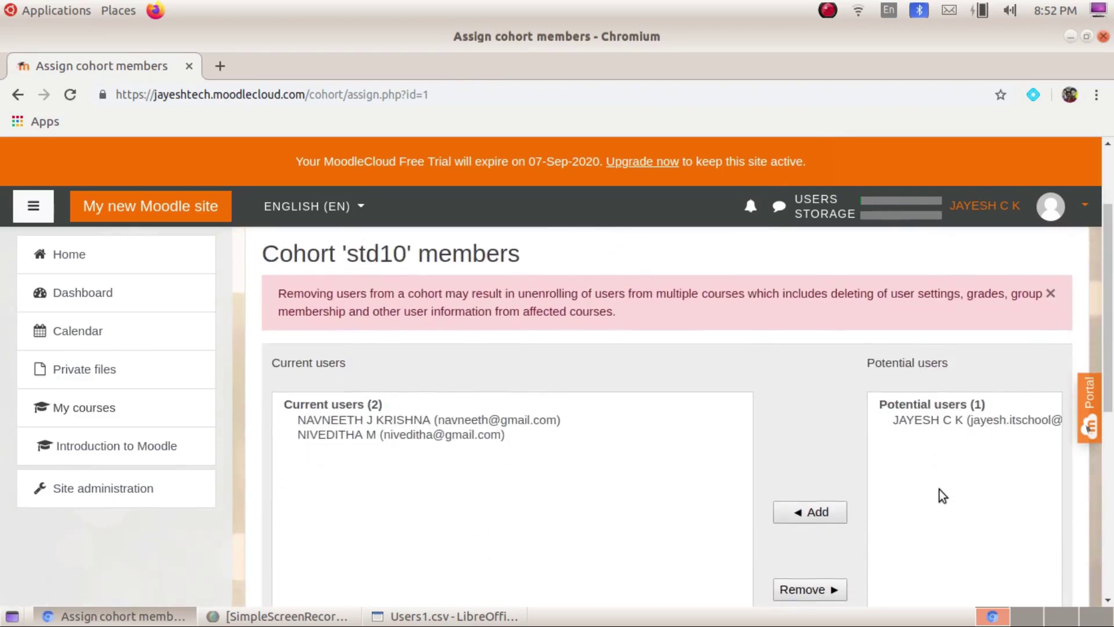
Step: Review the std10 cohort's current and potential user lists and the search fields beneath them
scroll(962, 453, "down", 2)
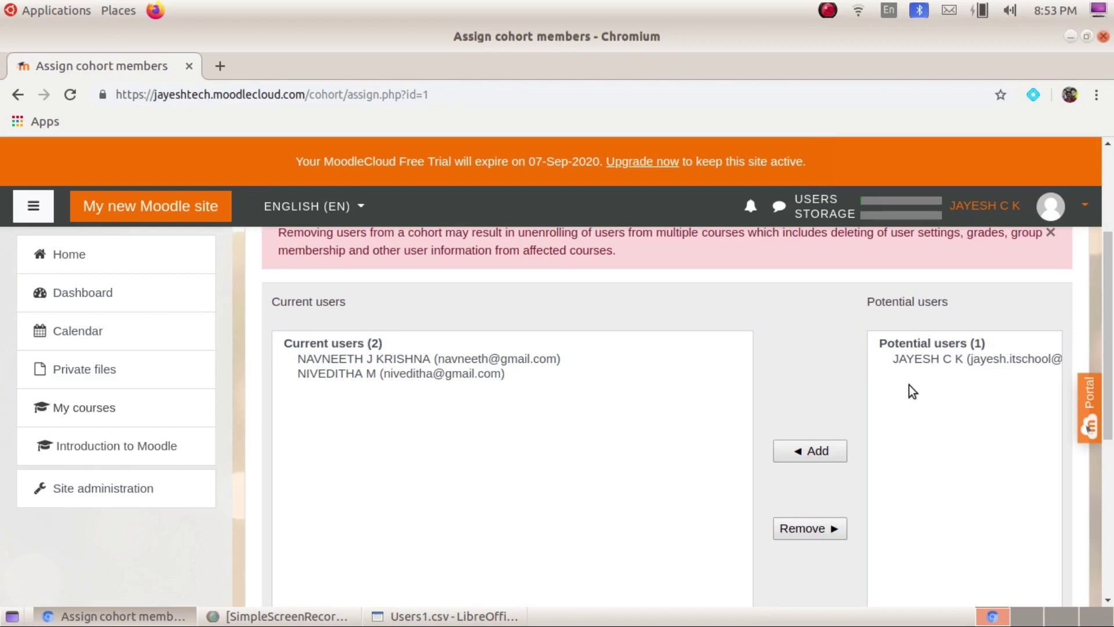
scroll(920, 419, "down", 6)
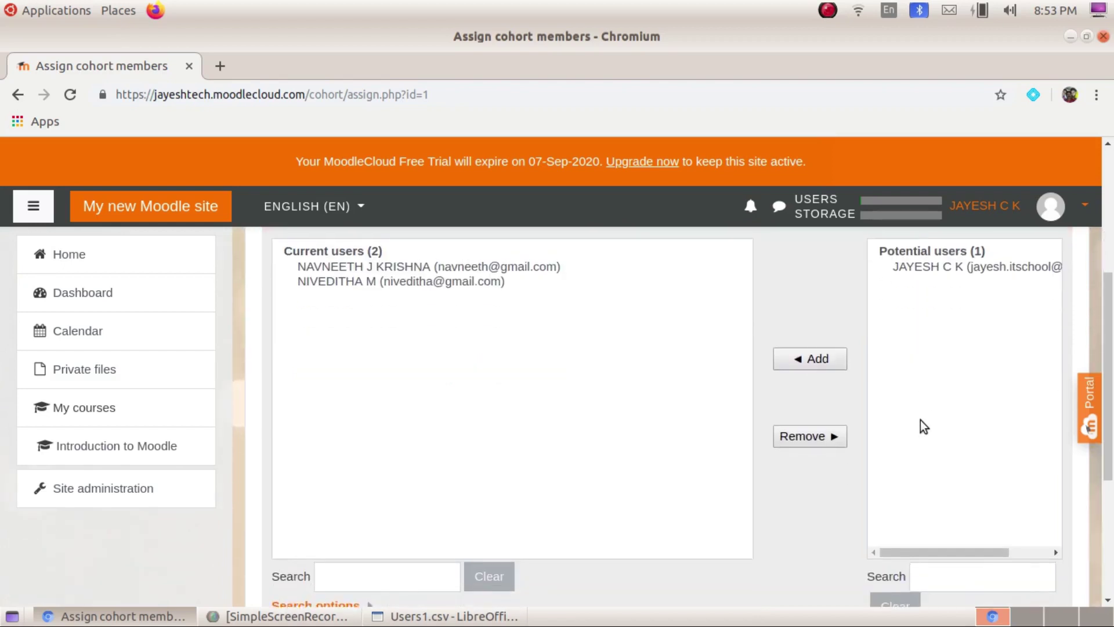
left_click(931, 489)
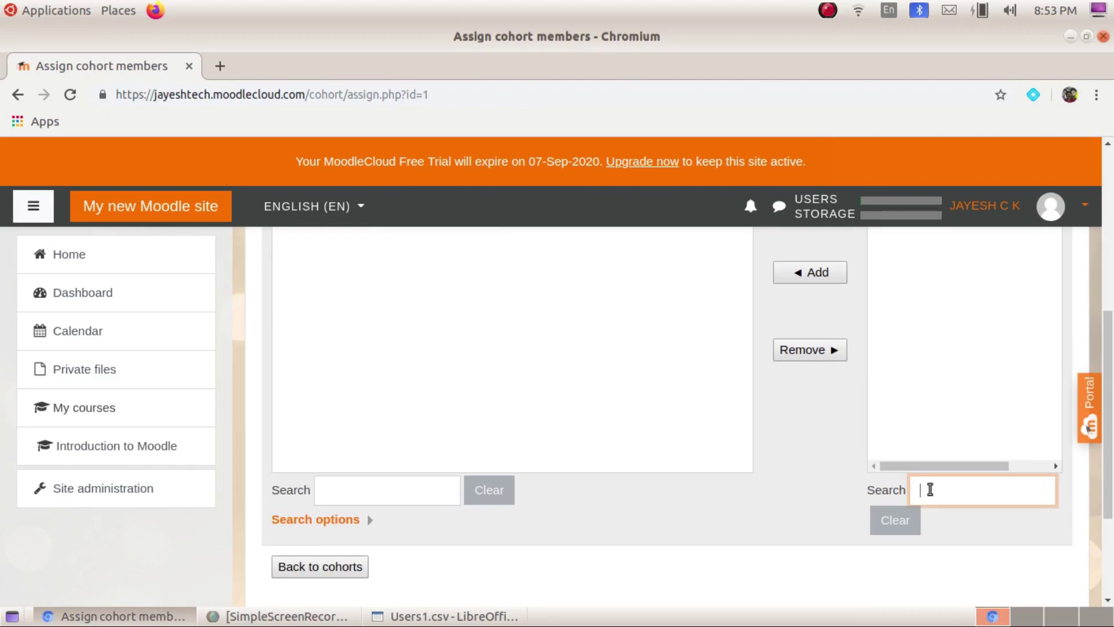
scroll(937, 342, "up", 4)
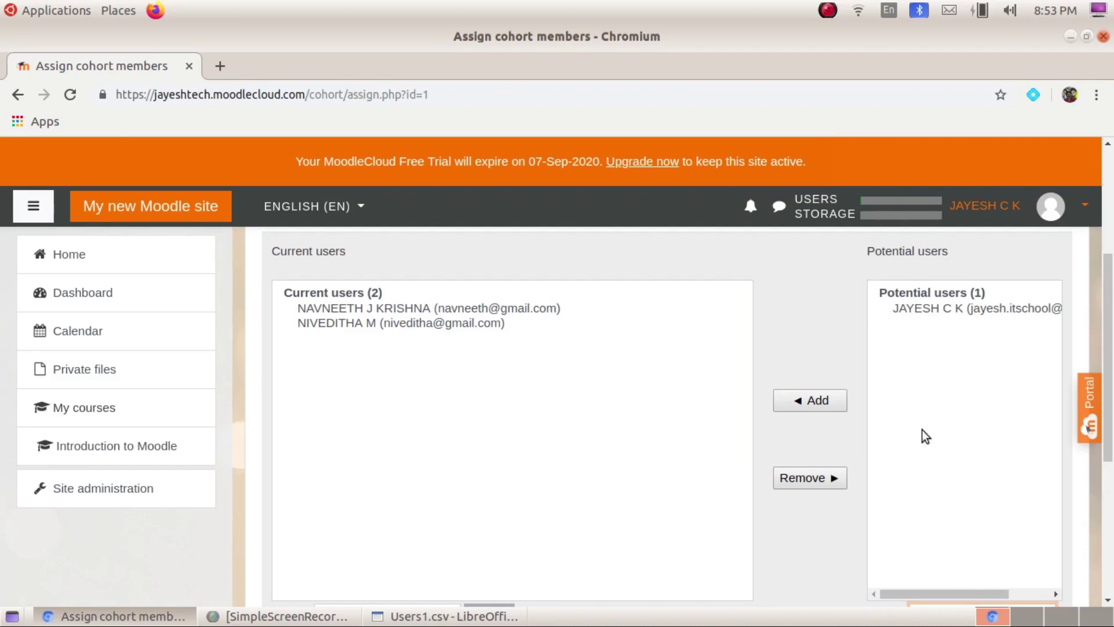
scroll(937, 444, "down", 4)
scroll(922, 330, "up", 2)
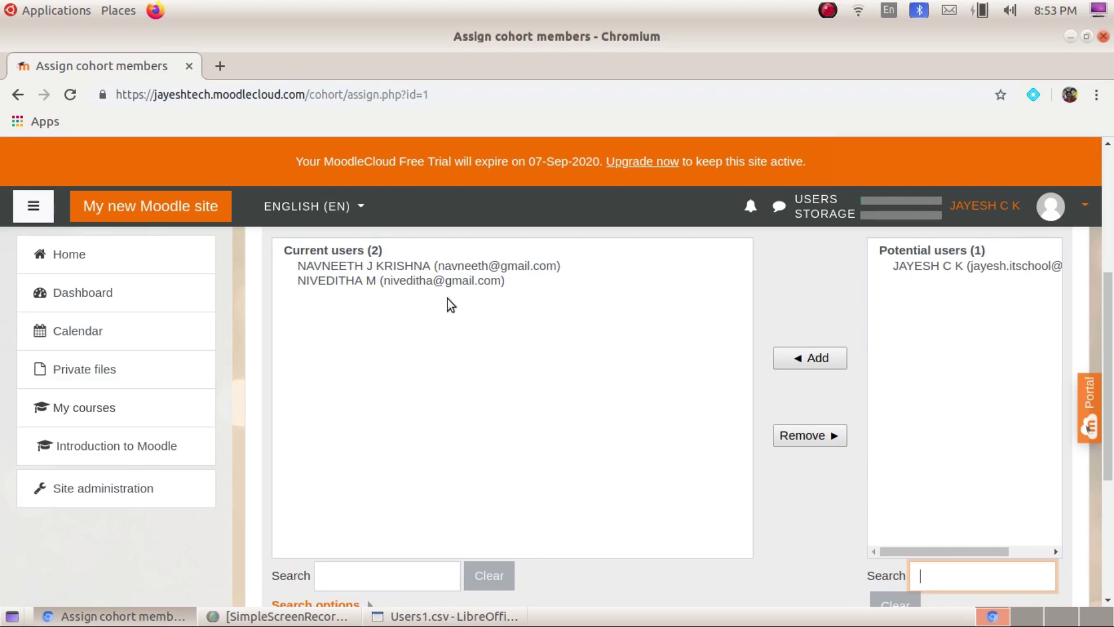
scroll(477, 419, "down", 3)
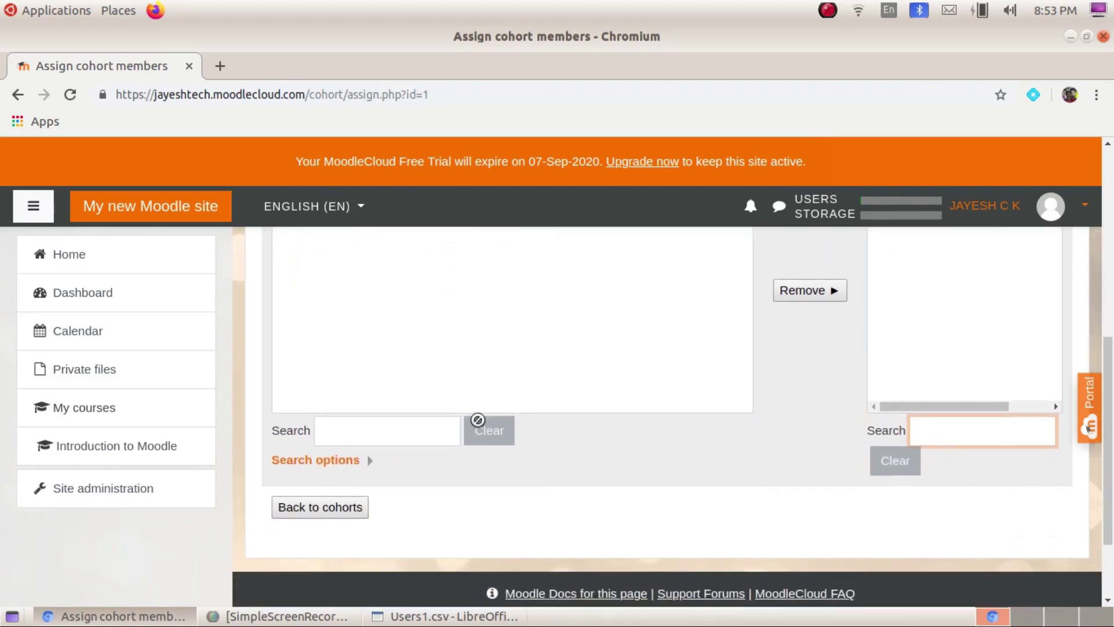
scroll(477, 419, "up", 2)
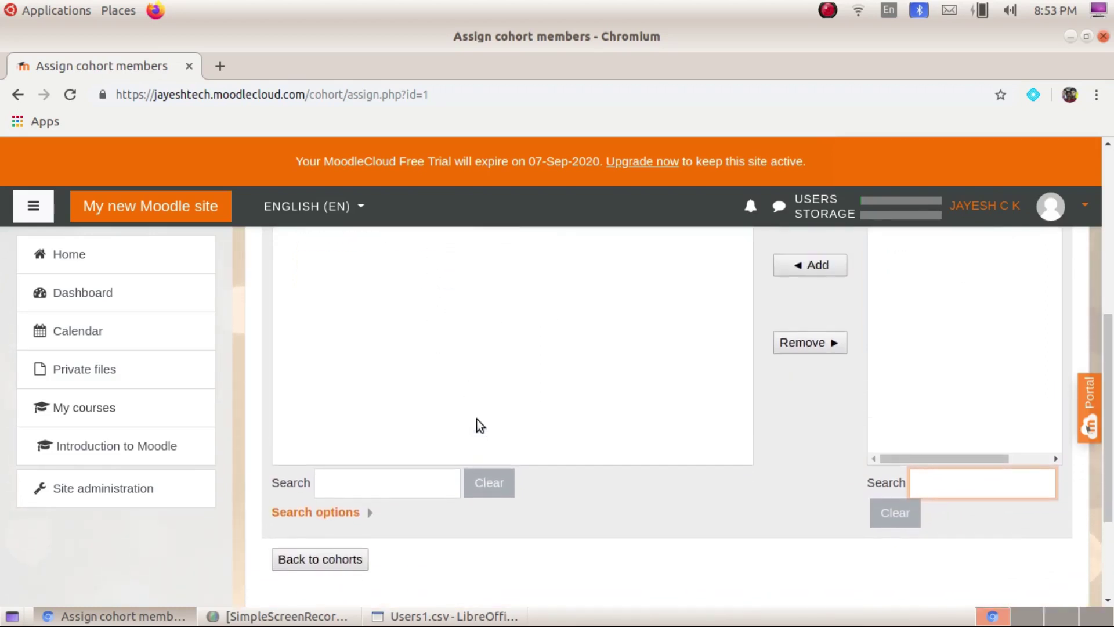
scroll(476, 419, "up", 4)
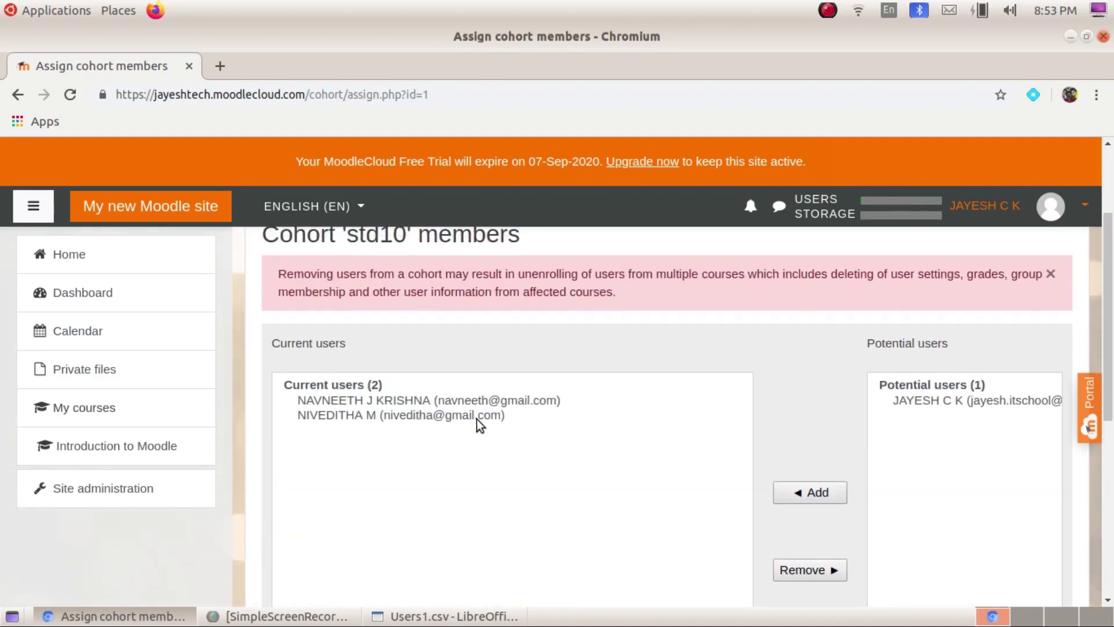
Step: Return to the system cohorts list and check the cohort size of std10
scroll(476, 419, "down", 6)
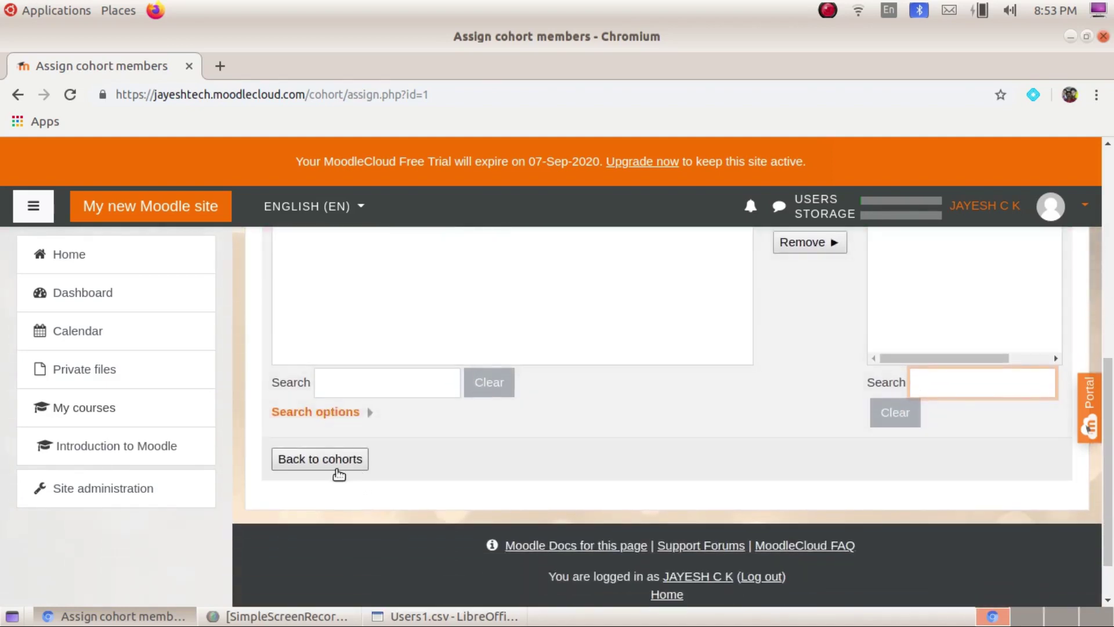
left_click(335, 468)
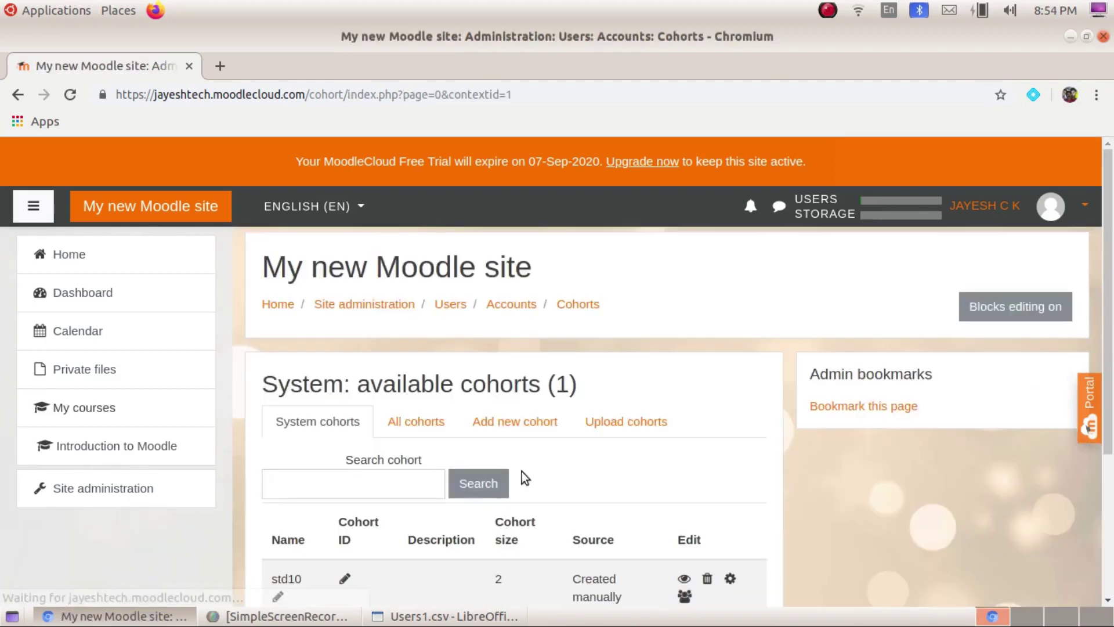
scroll(546, 471, "down", 2)
scroll(544, 470, "down", 1)
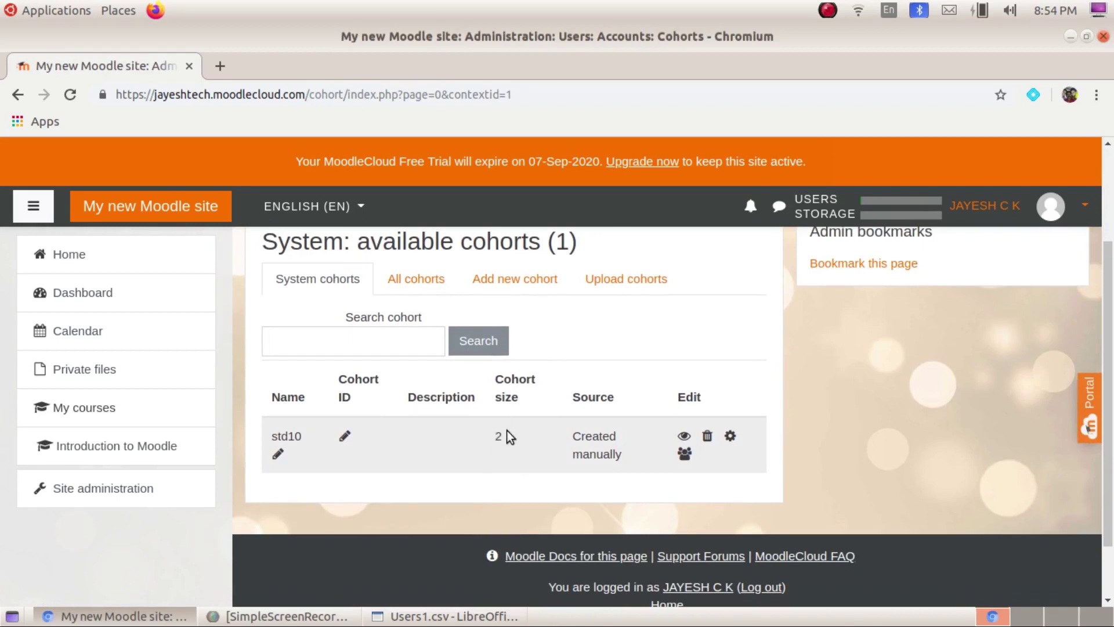
scroll(510, 448, "up", 1)
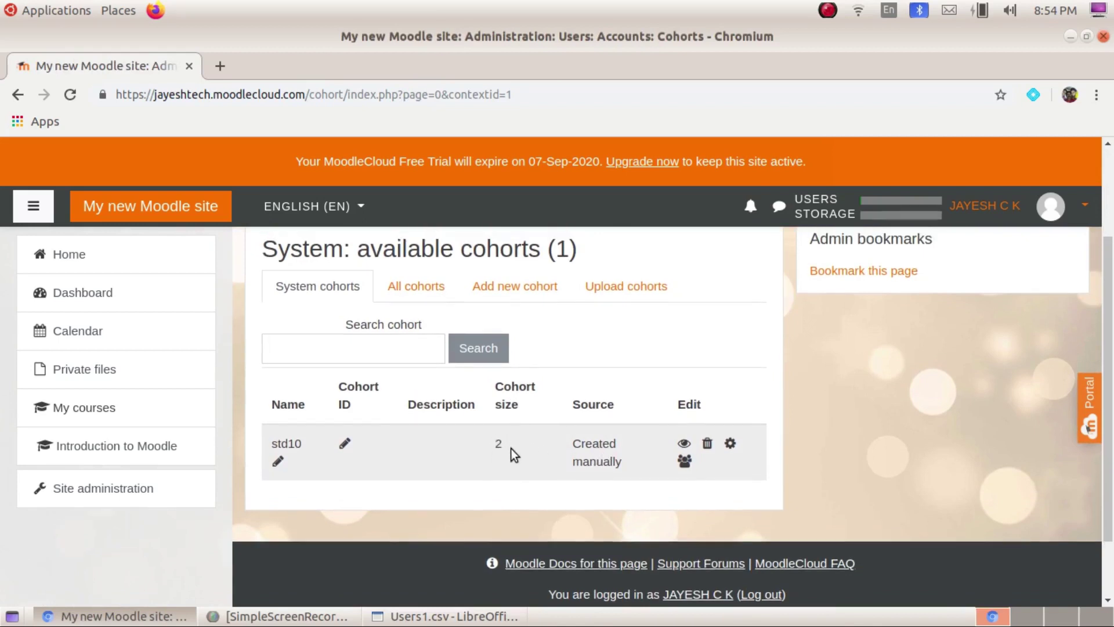
Step: Open the Participants page of the Libre OfficeWriter course from the site home and bring up its user enrolment form
left_click(62, 256)
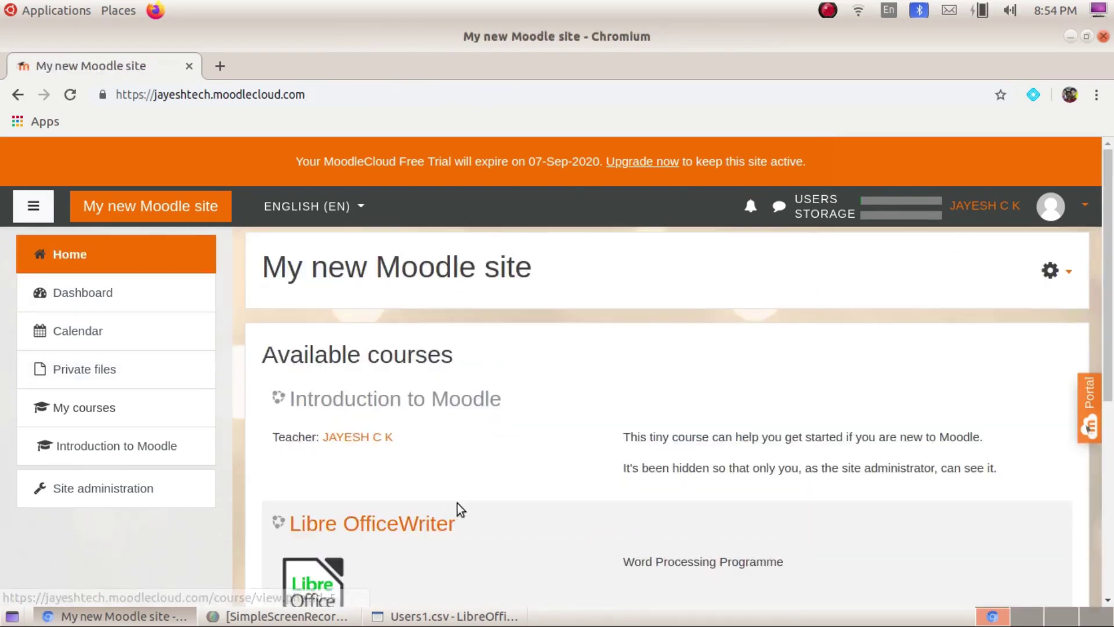
scroll(457, 503, "down", 4)
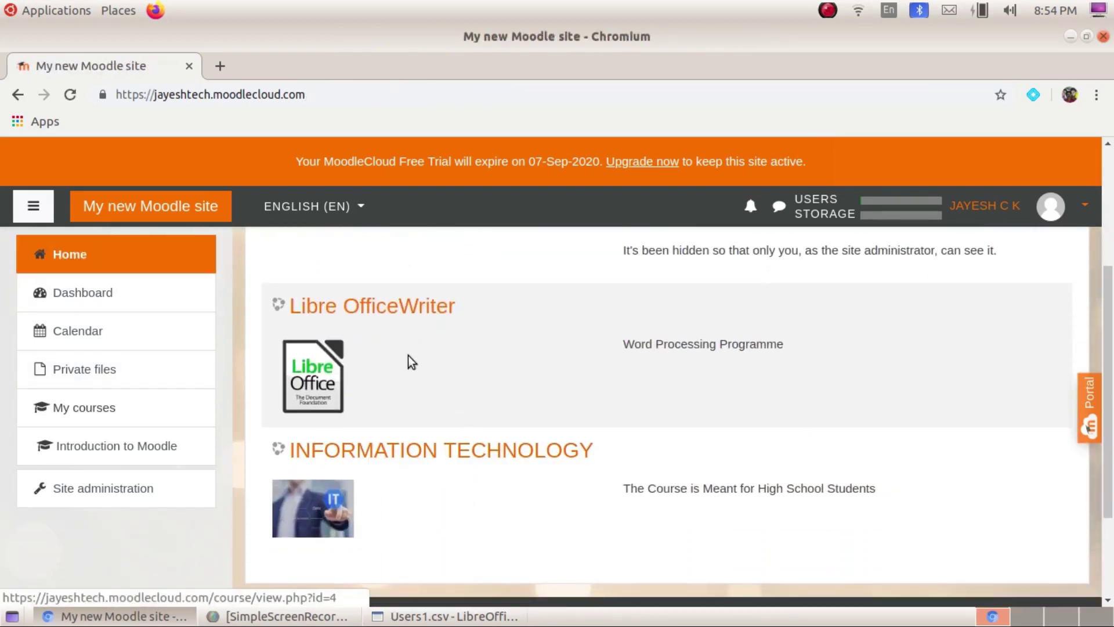
left_click(412, 304)
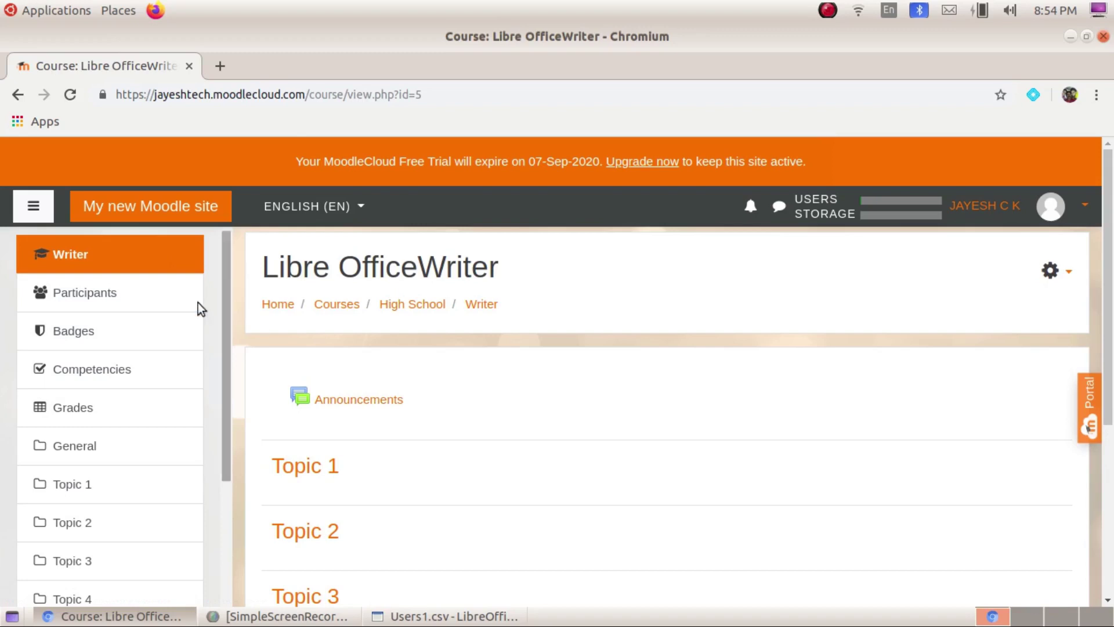
left_click(109, 293)
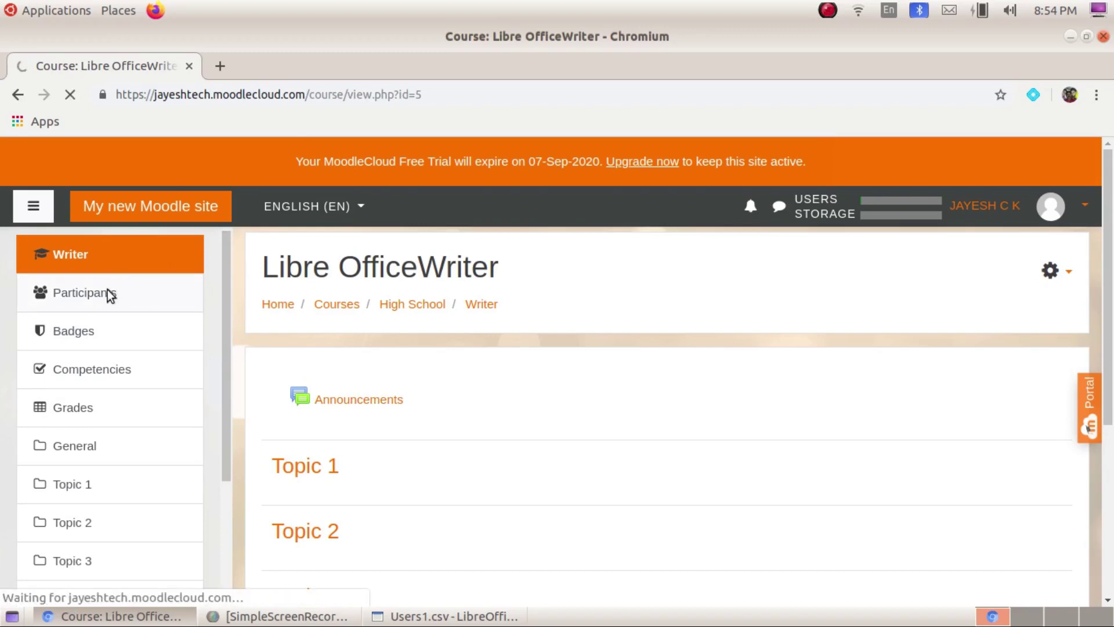
scroll(420, 420, "down", 4)
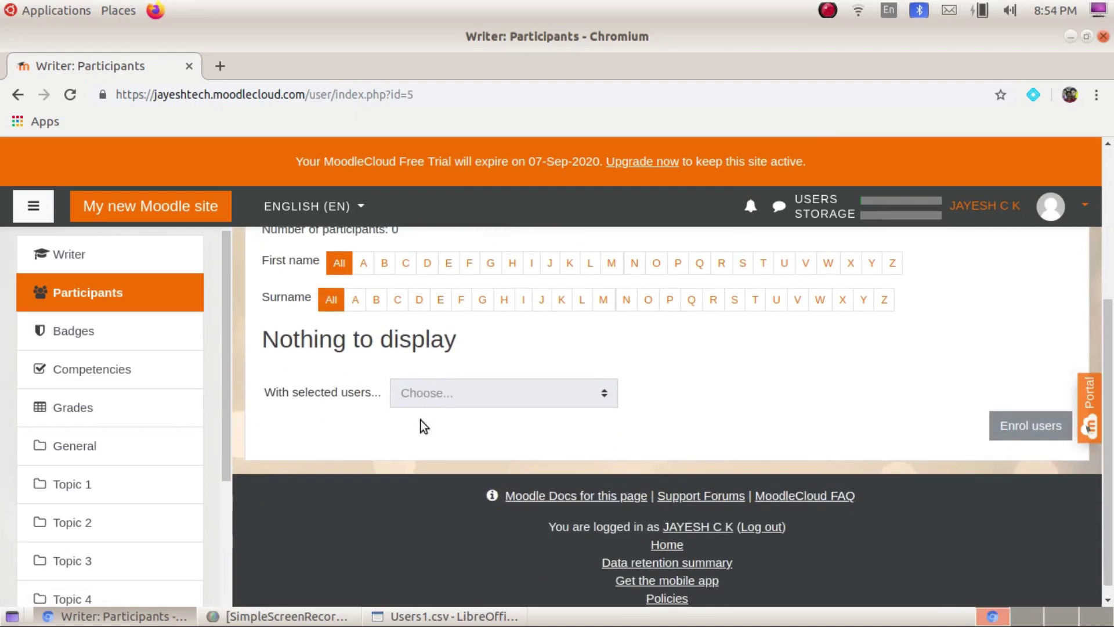
scroll(420, 420, "up", 3)
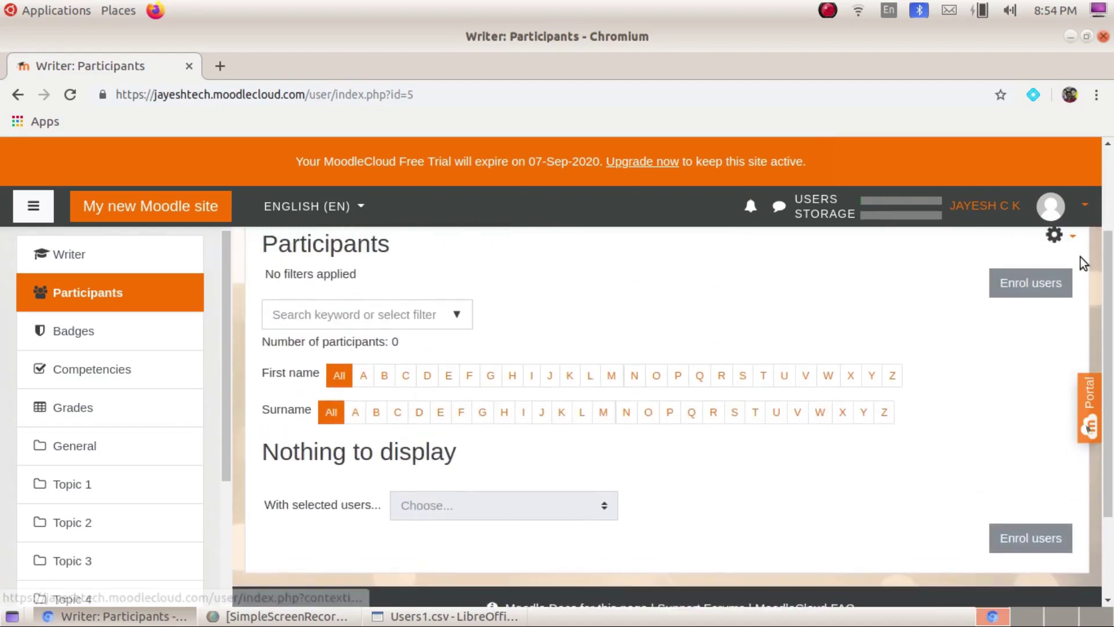
left_click(1030, 285)
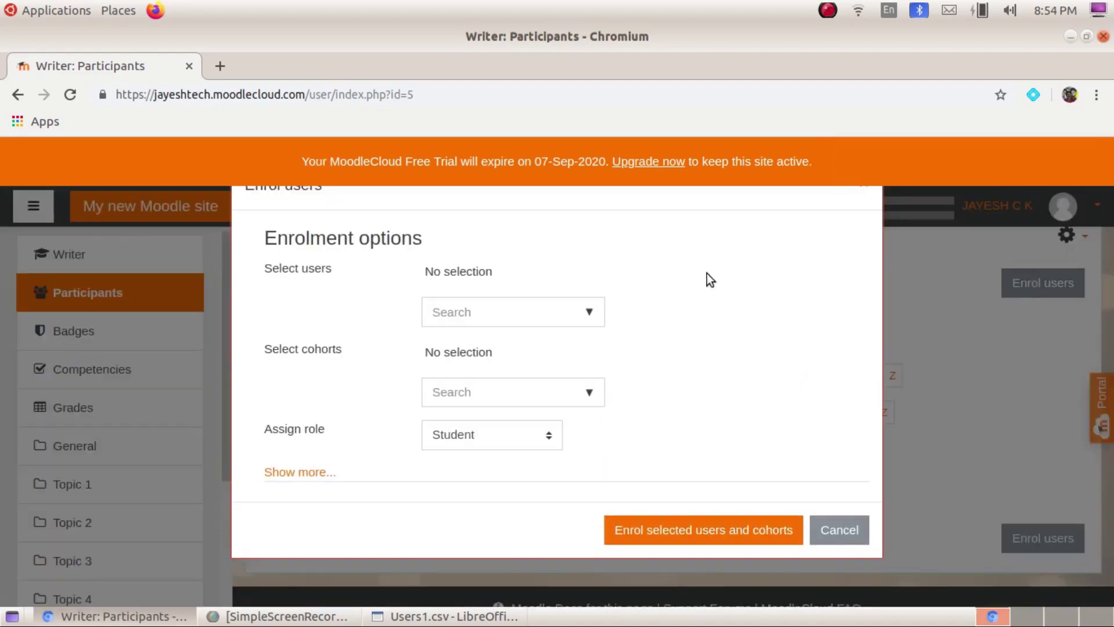
Step: Try to find the cohort by searching for std among the individual users to enrol
left_click(483, 310)
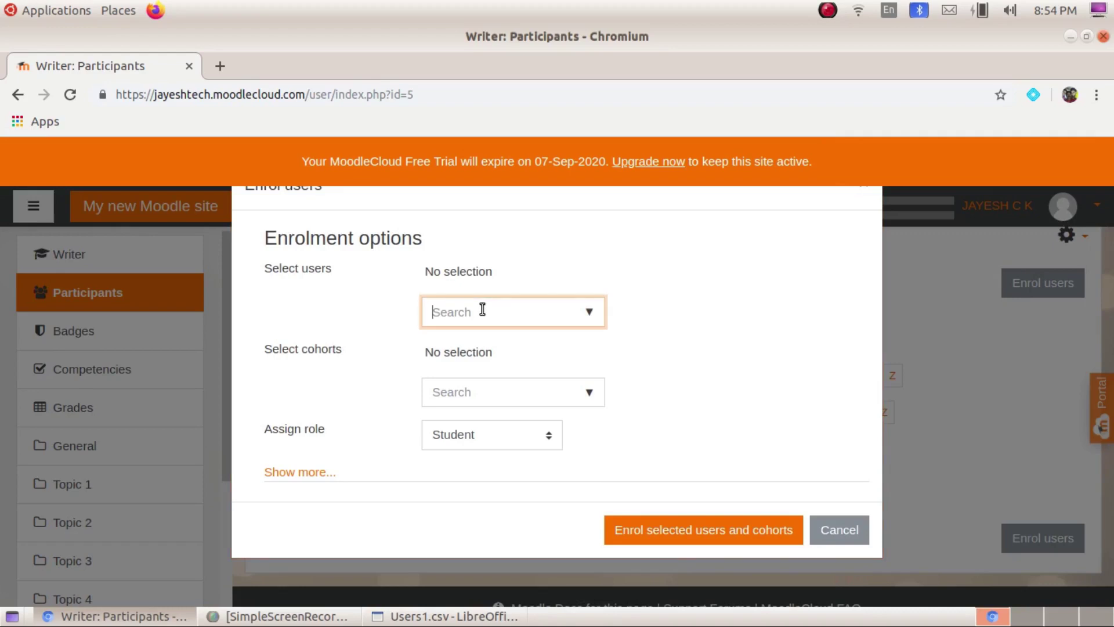
type("st")
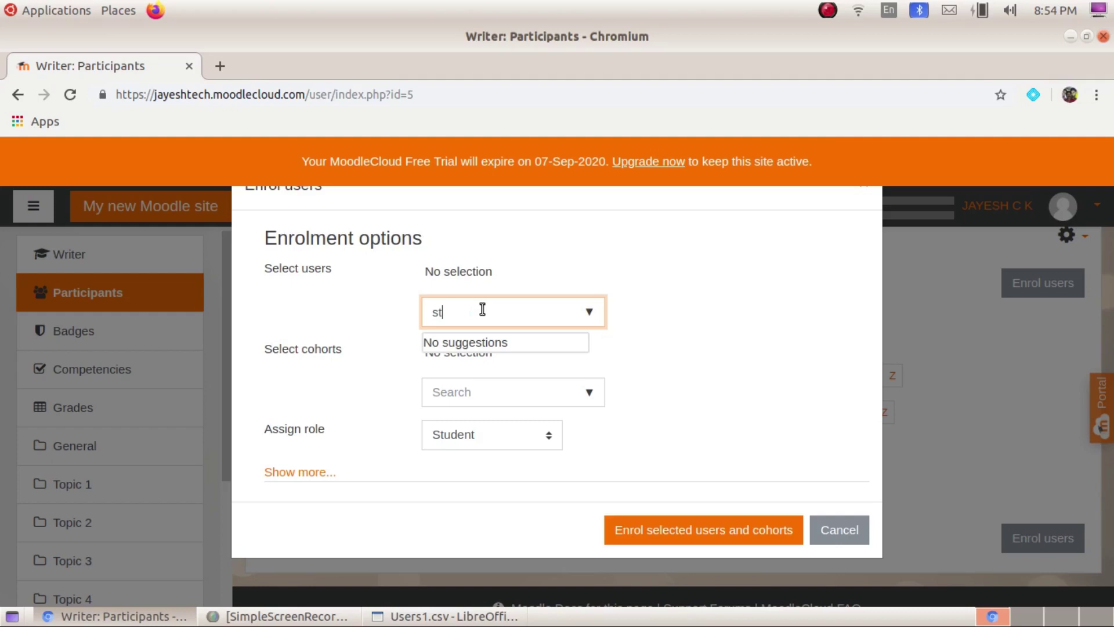
type("d")
left_click(691, 371)
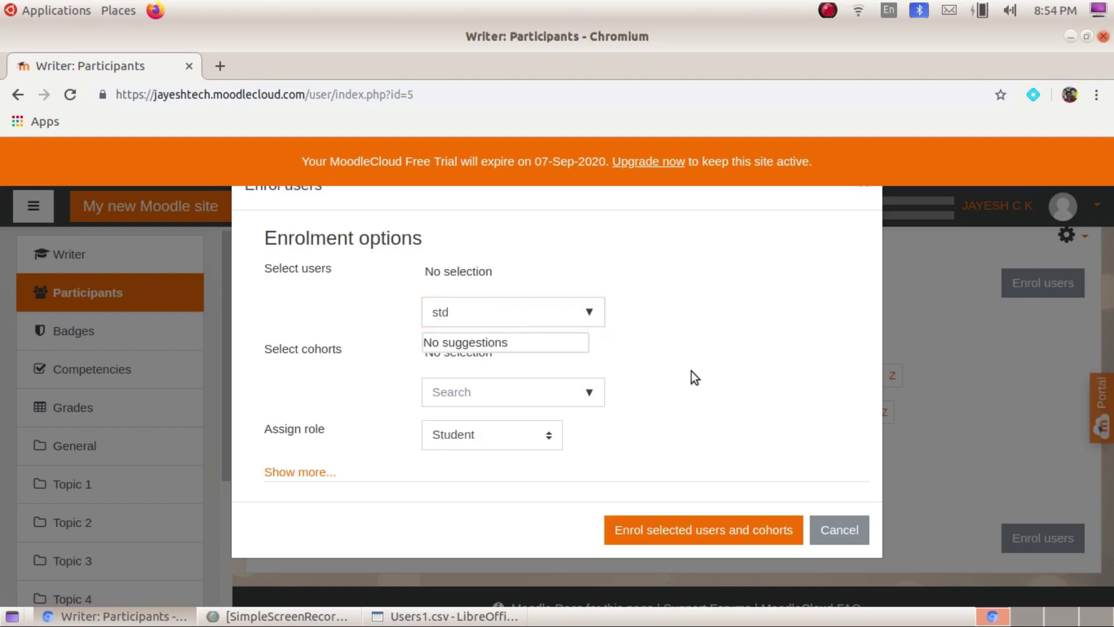
Step: Select the std10 cohort and enrol its members in the course, keeping the Student role
left_click(584, 394)
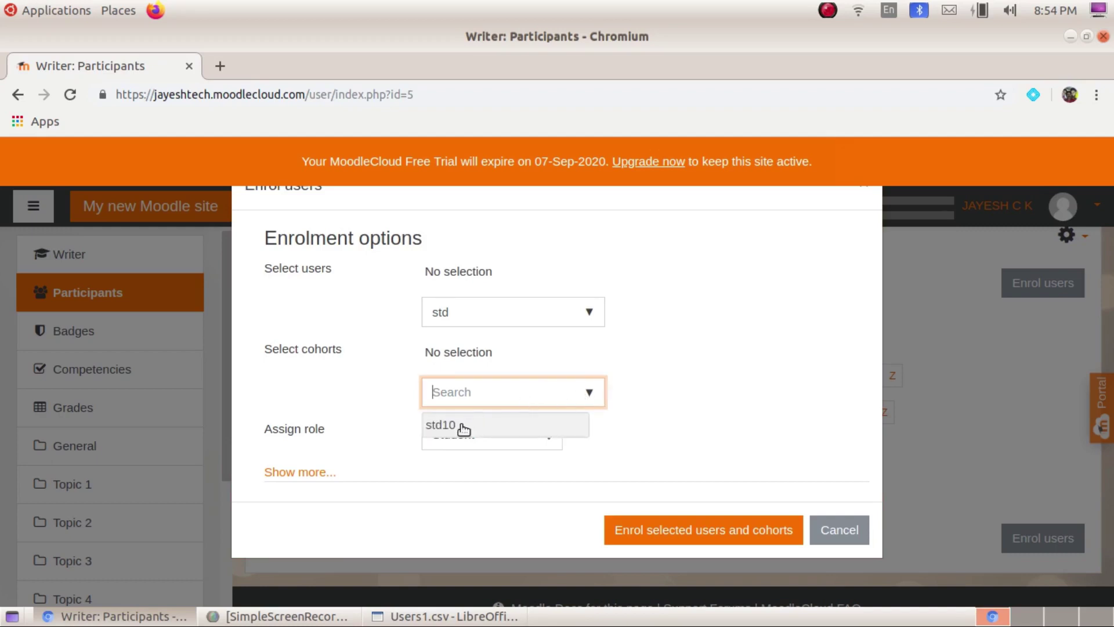
left_click(464, 428)
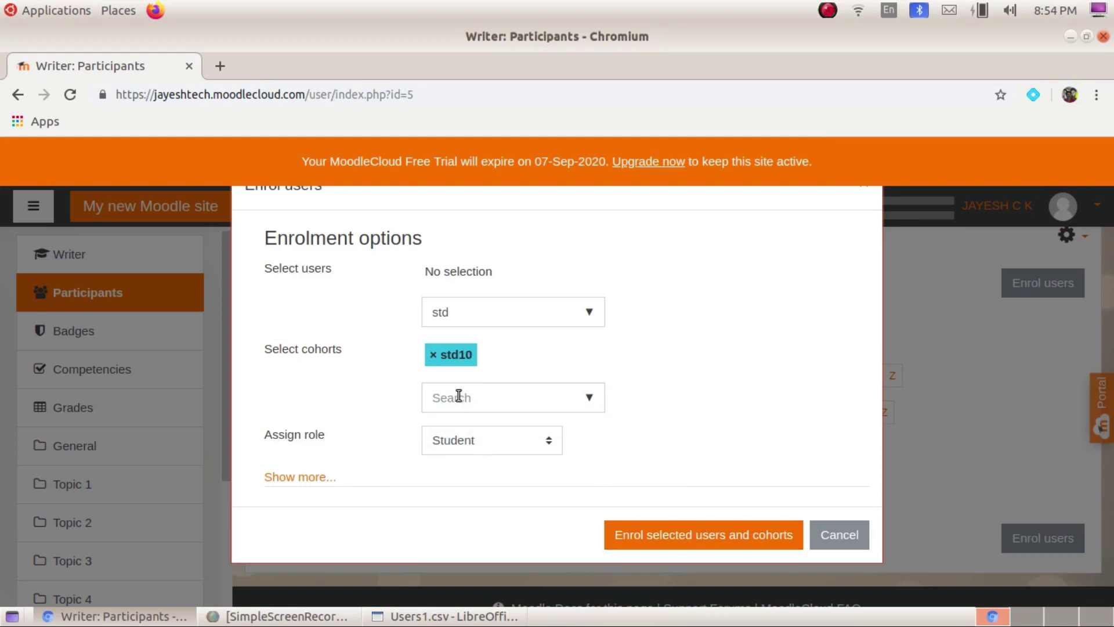
left_click(653, 535)
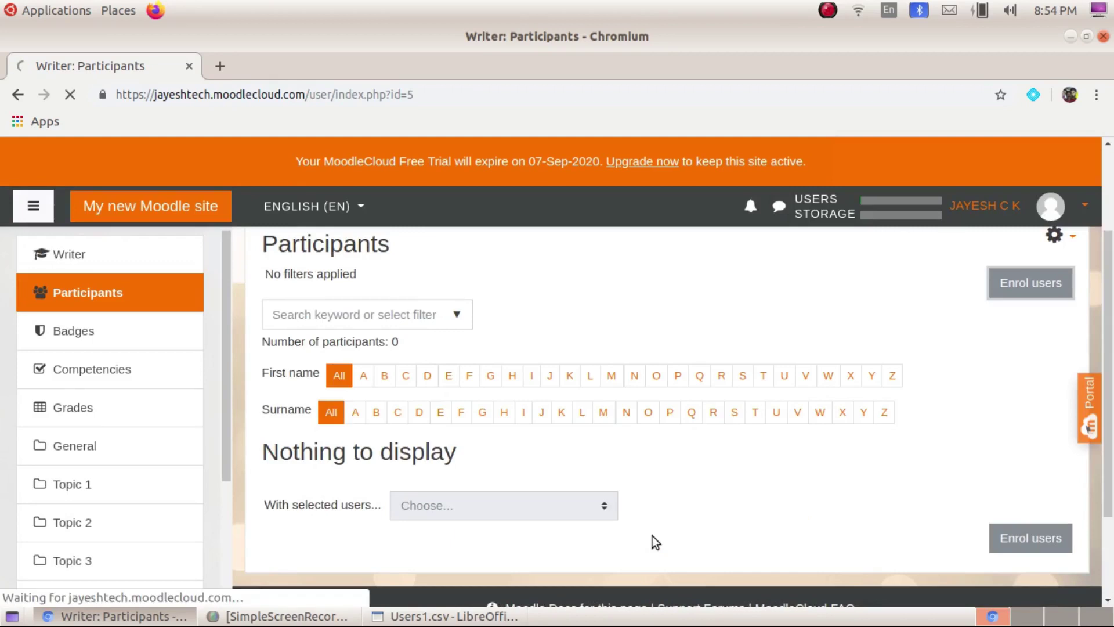
scroll(697, 492, "down", 5)
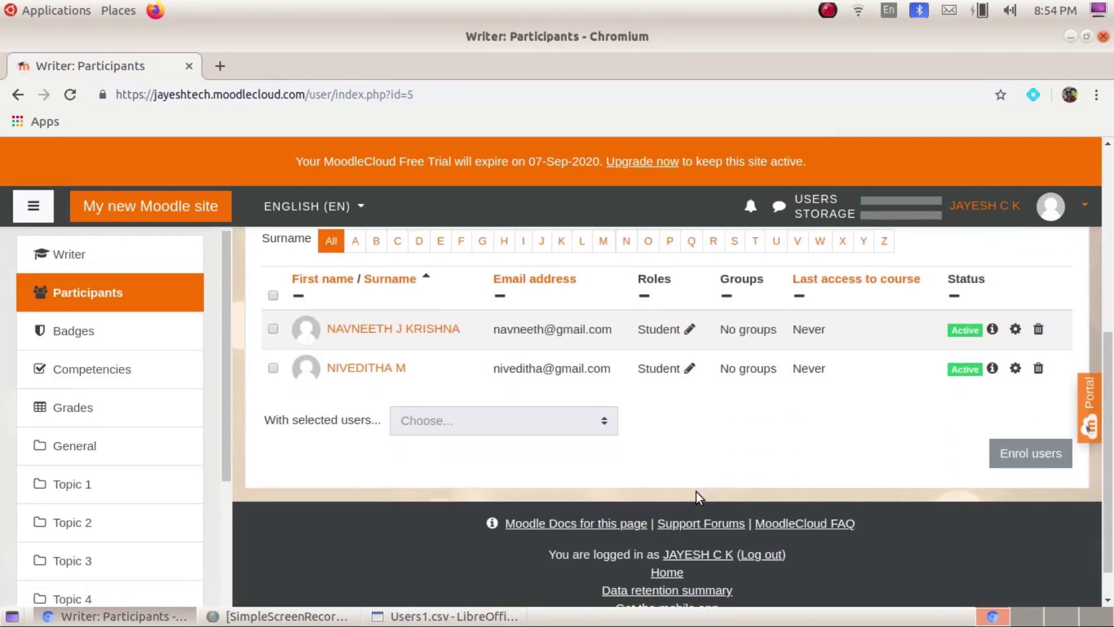